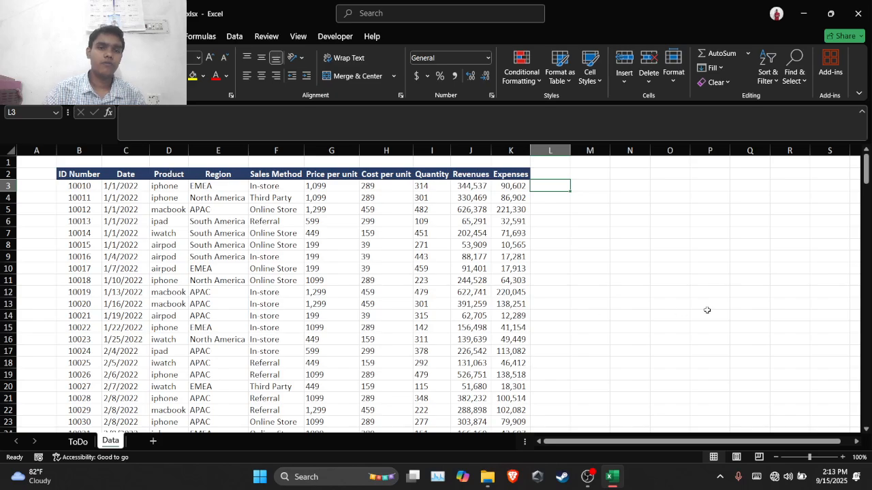
# Convert the whole data range $B$2:$K$201 into a table with headers
pyautogui.click(595, 176)
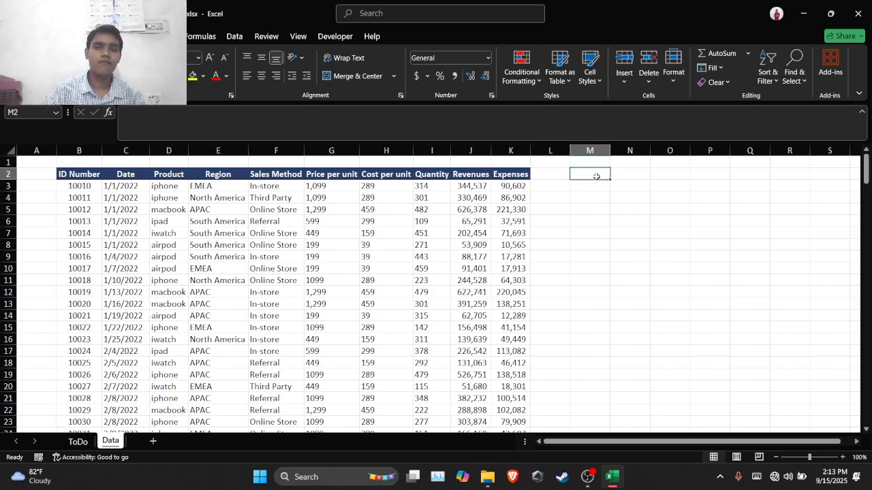
pyautogui.click(533, 184)
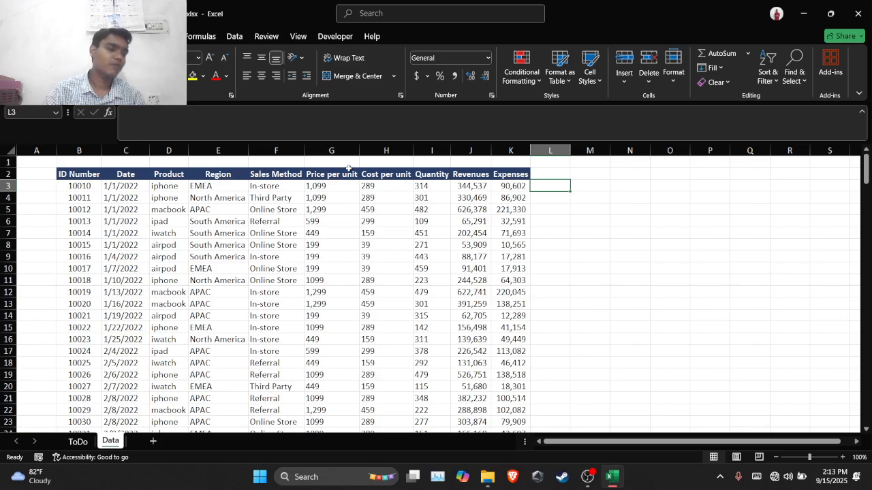
pyautogui.click(79, 175)
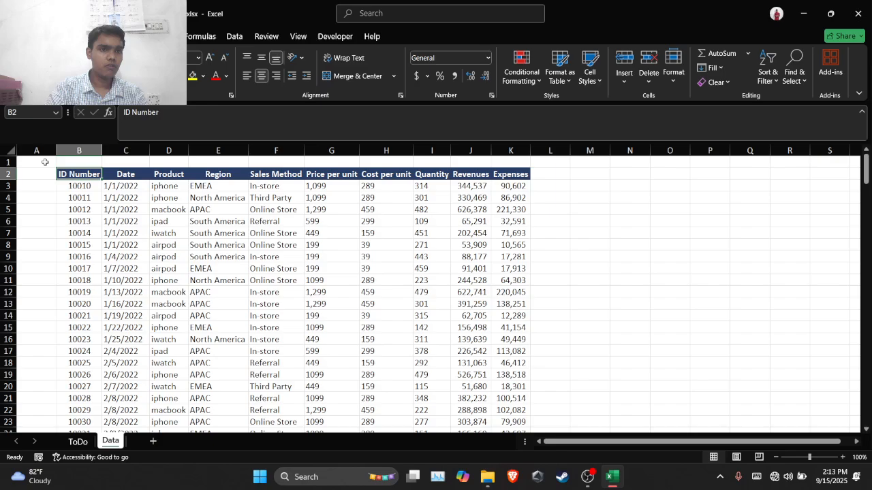
pyautogui.hotkey('ctrl', 'shift', 'Right')
pyautogui.hotkey('ctrl', 'shift', 'Down')
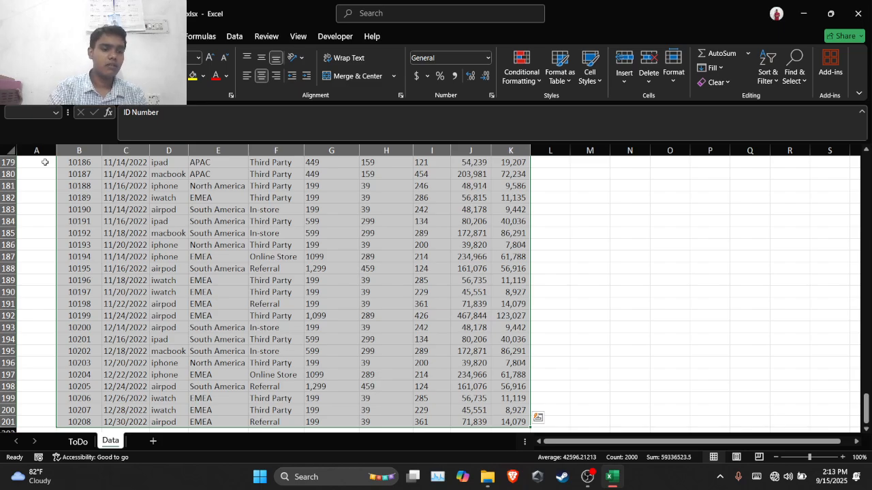
pyautogui.hotkey('ctrl', 't')
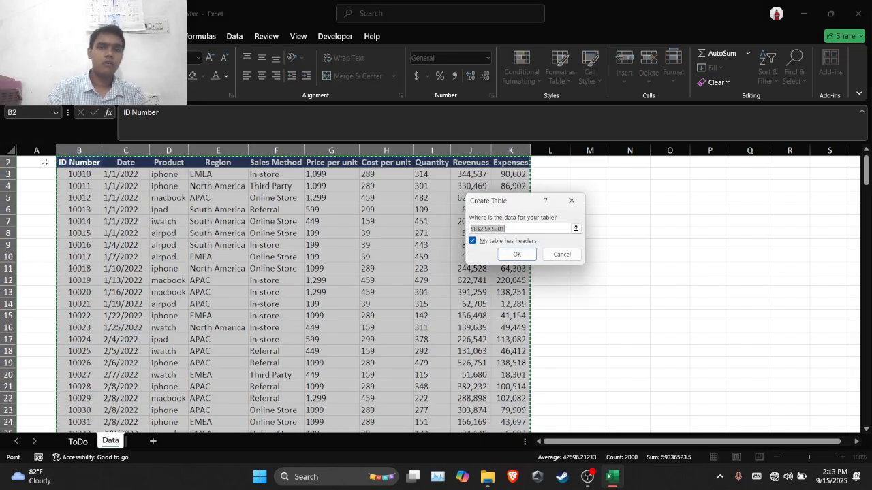
pyautogui.click(522, 254)
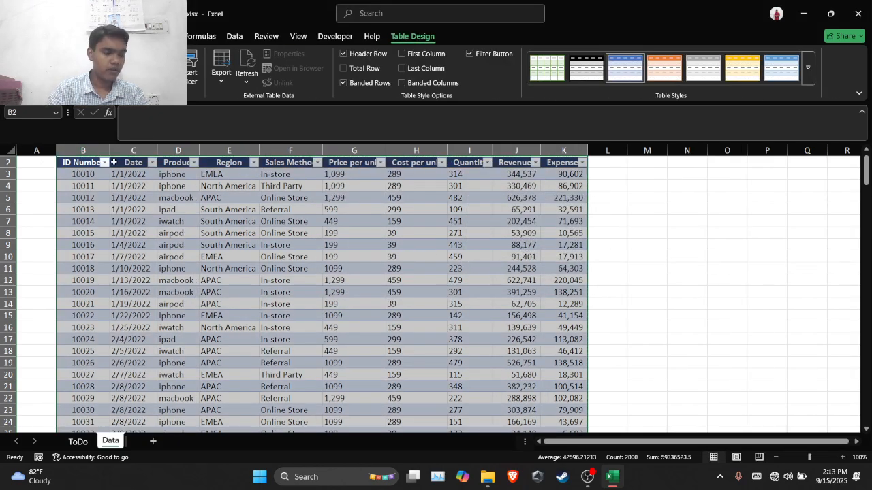
# Create a PivotTable from Table1 on a new worksheet
pyautogui.click(75, 36)
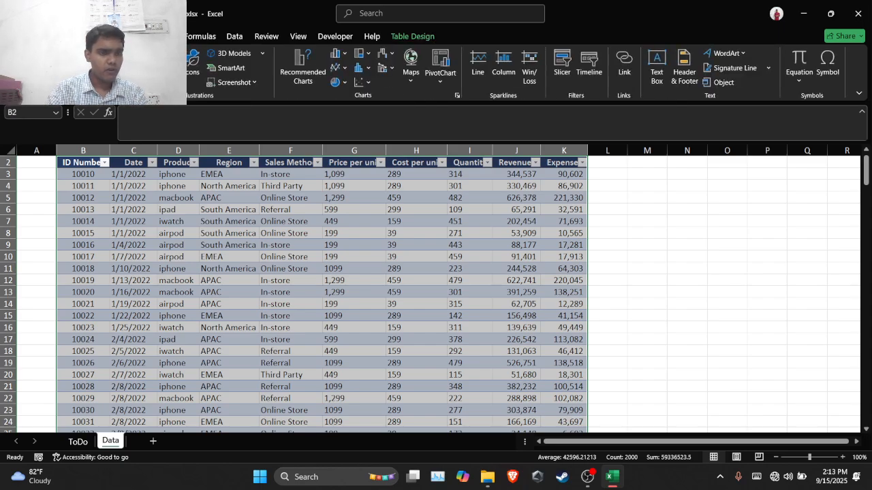
pyautogui.click(19, 61)
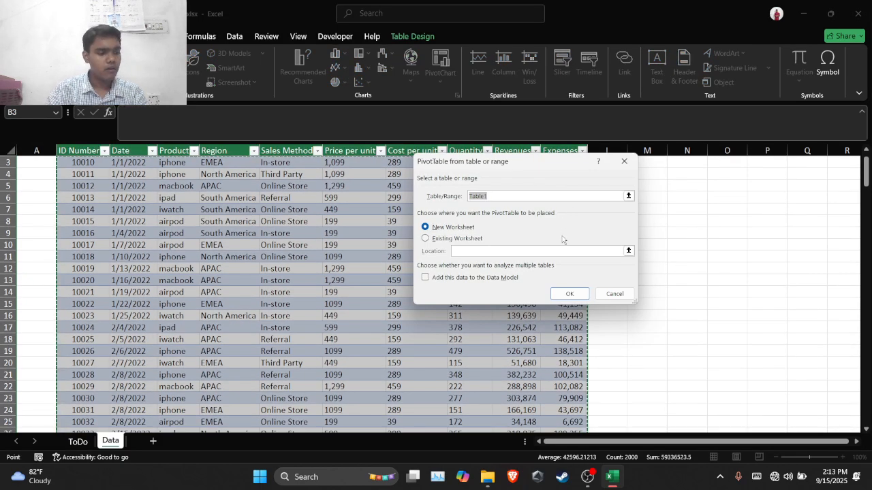
pyautogui.click(571, 293)
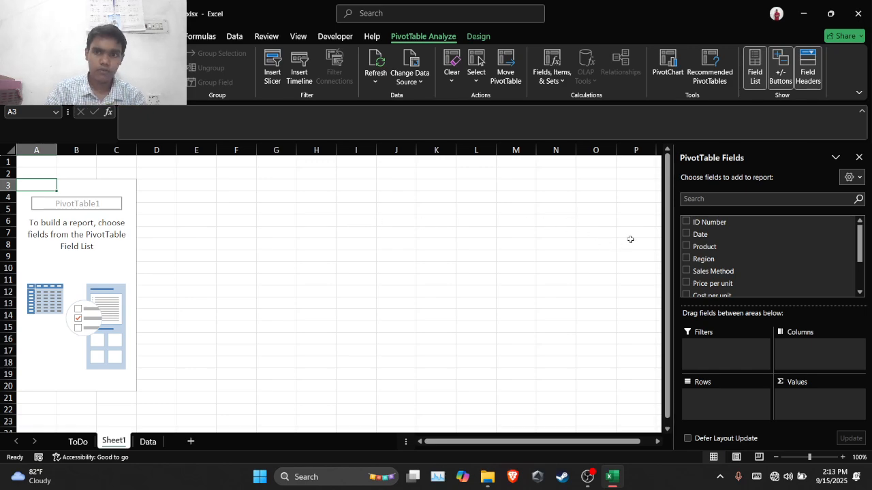
# Add Revenues to the PivotTable values and apply the Number format with 0 decimal places and a thousands separator
pyautogui.scroll(-1, 709, 249)
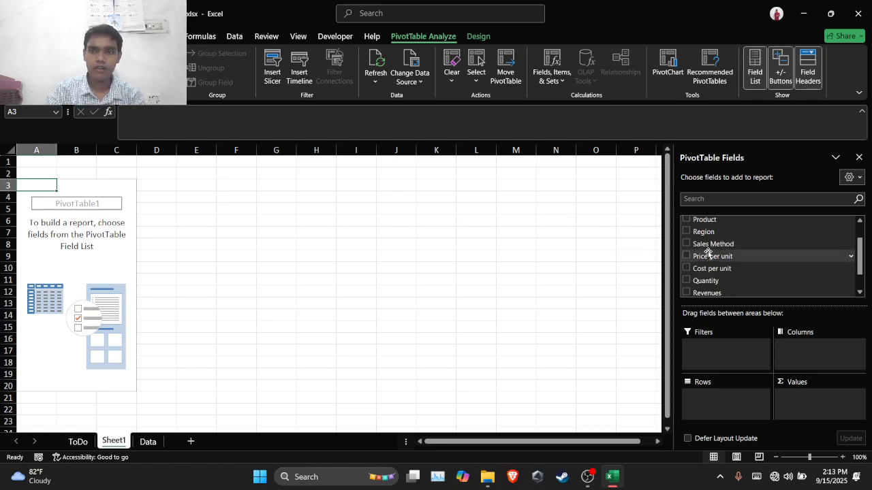
pyautogui.click(689, 293)
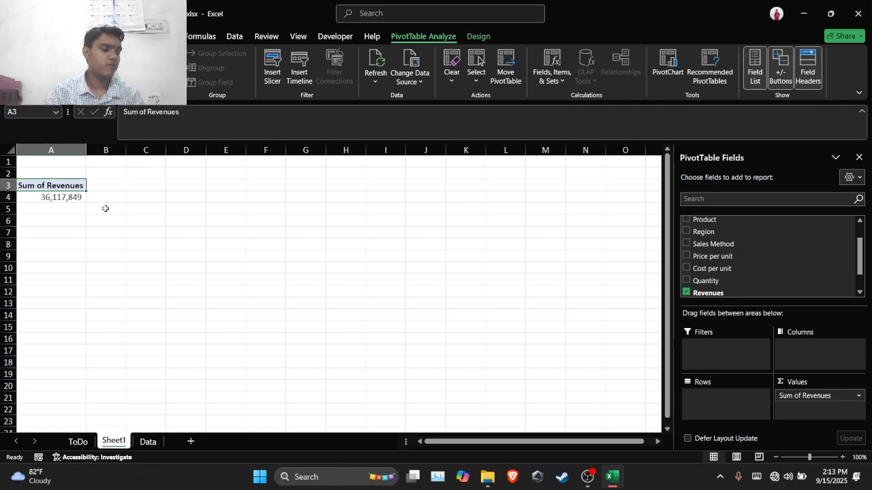
pyautogui.rightClick(69, 197)
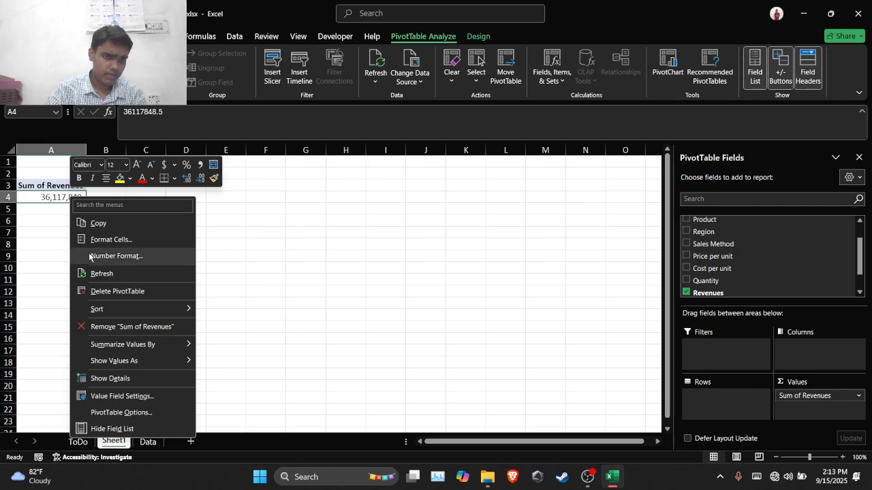
pyautogui.click(130, 257)
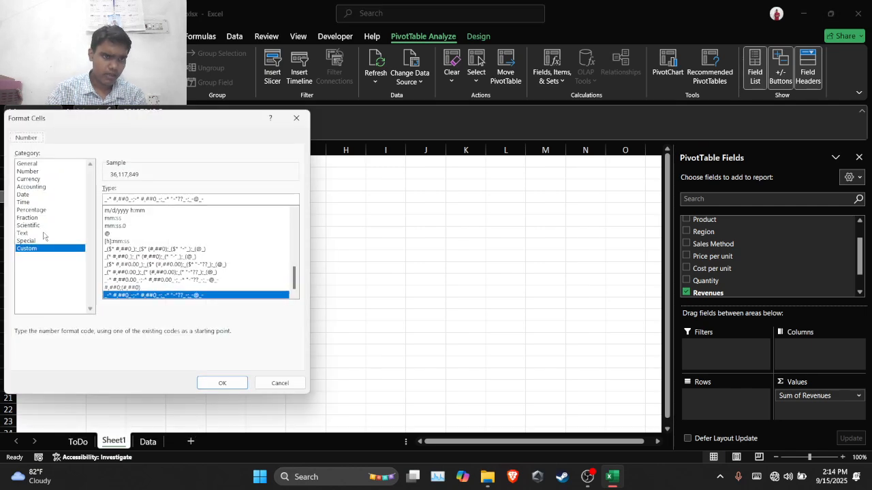
pyautogui.click(41, 172)
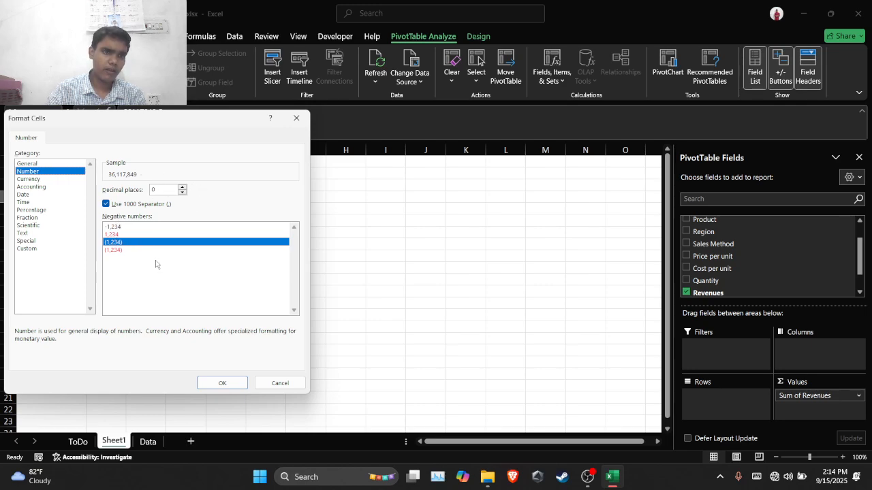
pyautogui.click(222, 383)
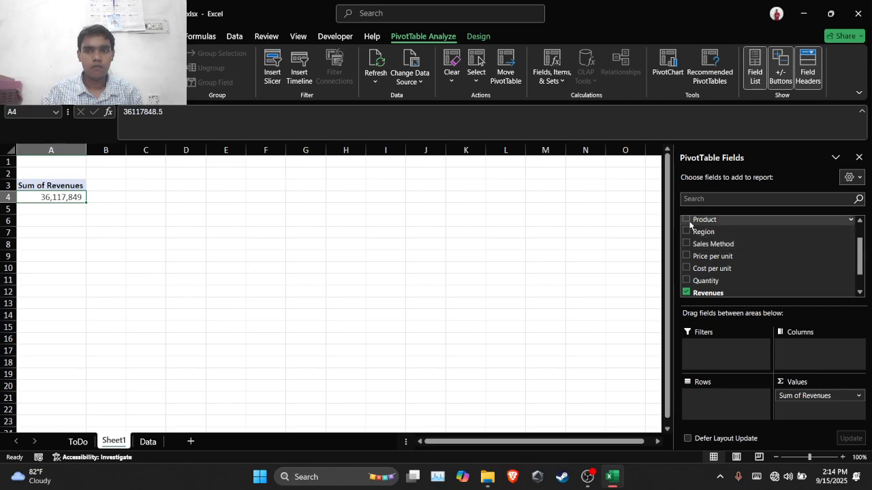
# Break the revenues down by Product in rows and sort them from largest to smallest
pyautogui.click(687, 221)
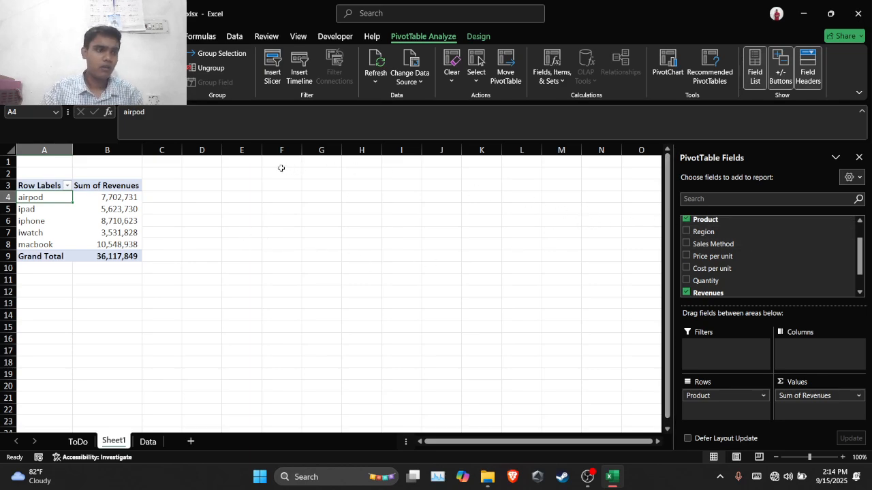
pyautogui.rightClick(105, 197)
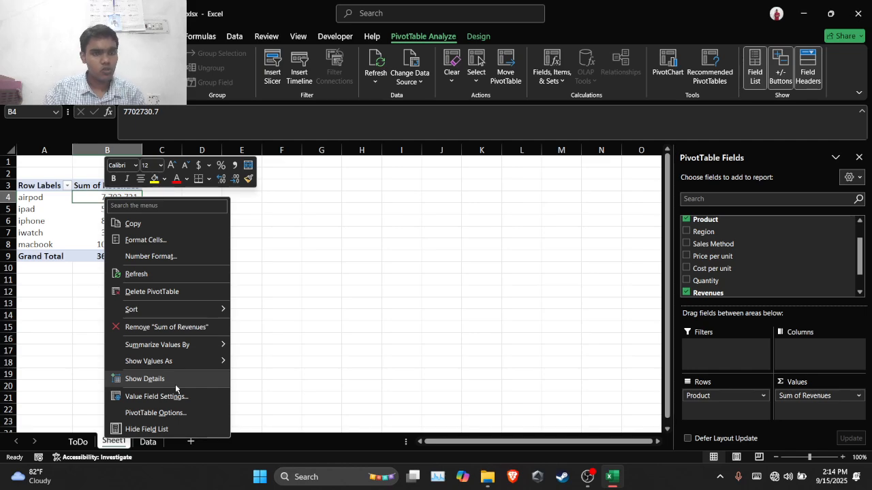
pyautogui.moveTo(142, 312)
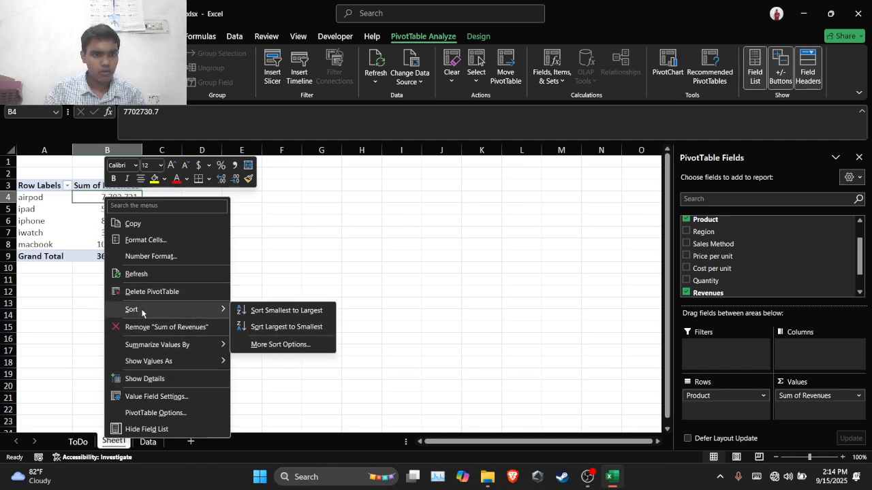
pyautogui.click(282, 325)
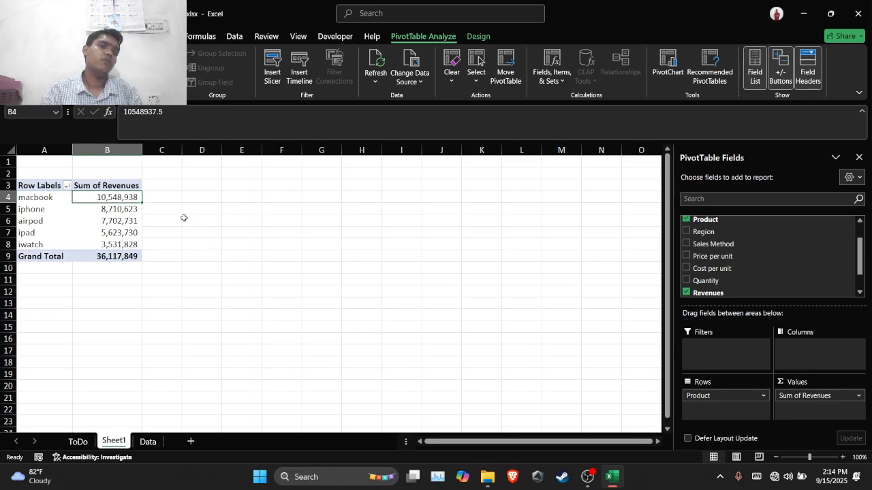
# Show the revenues as % of Grand Total and add Cost per unit to the PivotTable values
pyautogui.rightClick(96, 211)
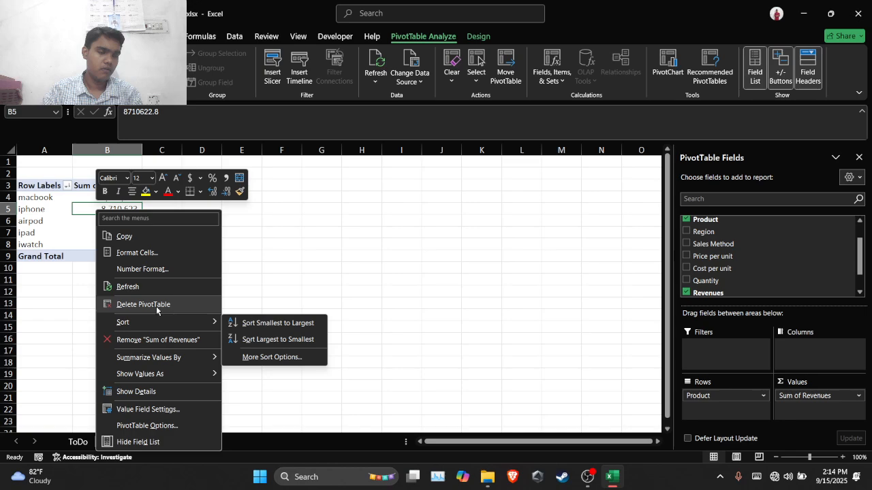
pyautogui.moveTo(157, 373)
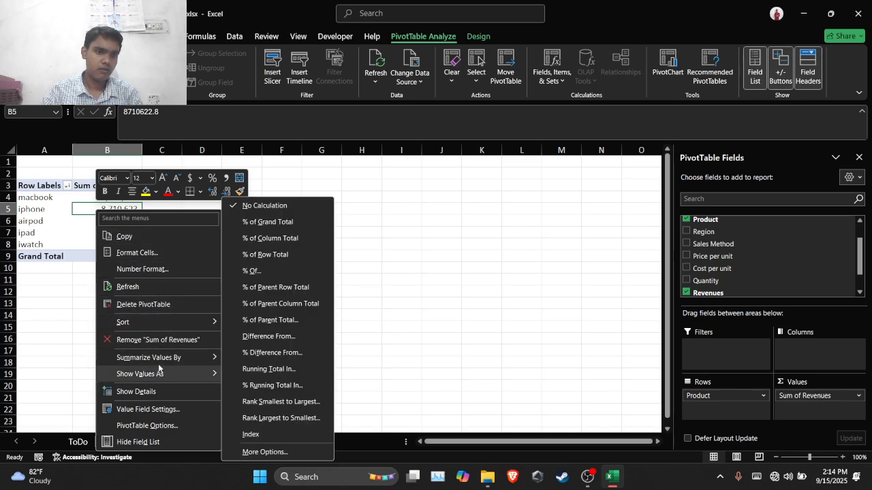
pyautogui.click(253, 221)
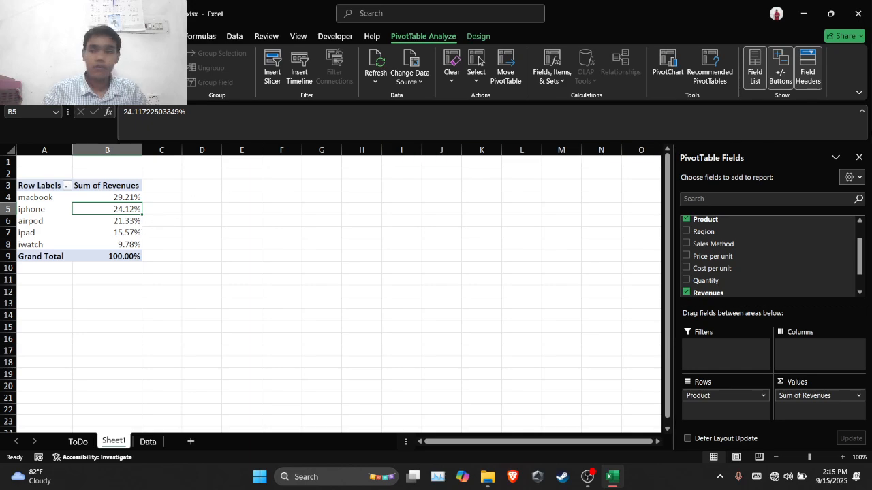
pyautogui.click(687, 268)
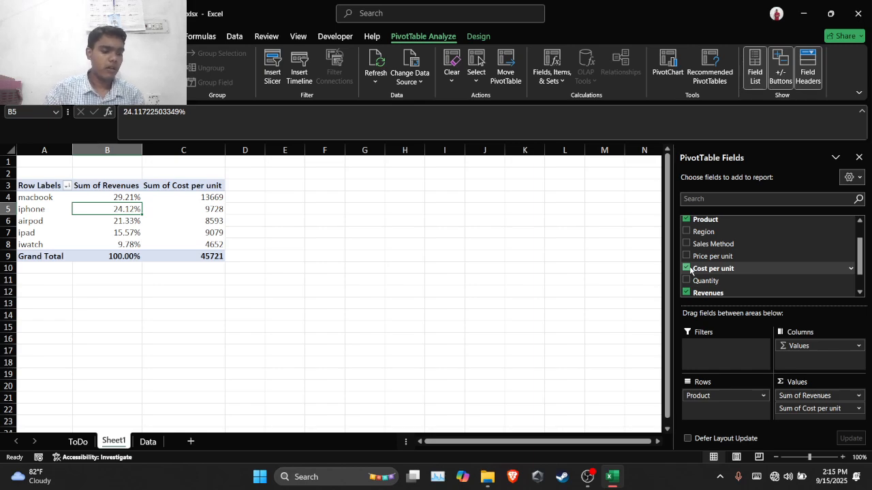
pyautogui.scroll(-1, 758, 270)
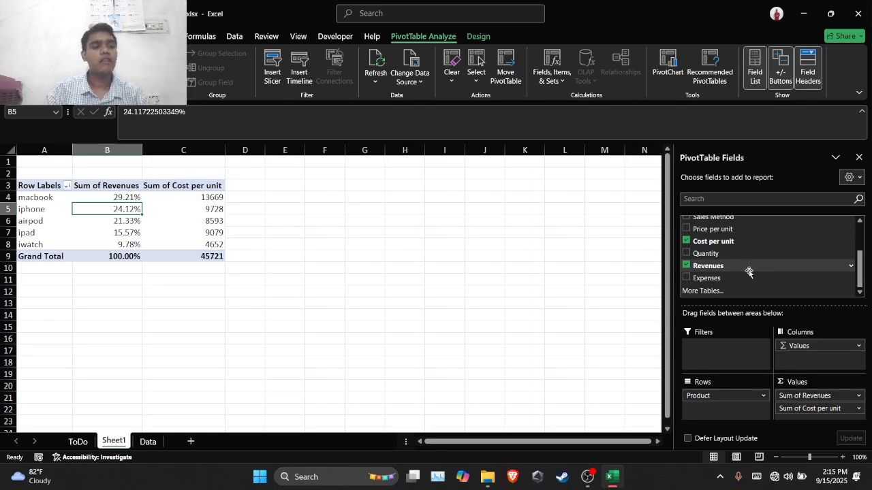
# Summarize the PivotTable's Revenues values by Average instead of Sum
pyautogui.rightClick(120, 221)
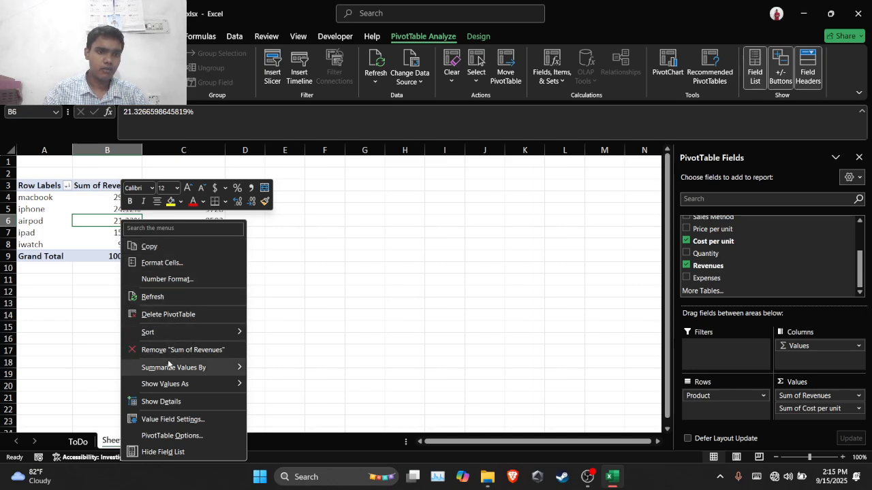
pyautogui.moveTo(168, 367)
pyautogui.click(267, 370)
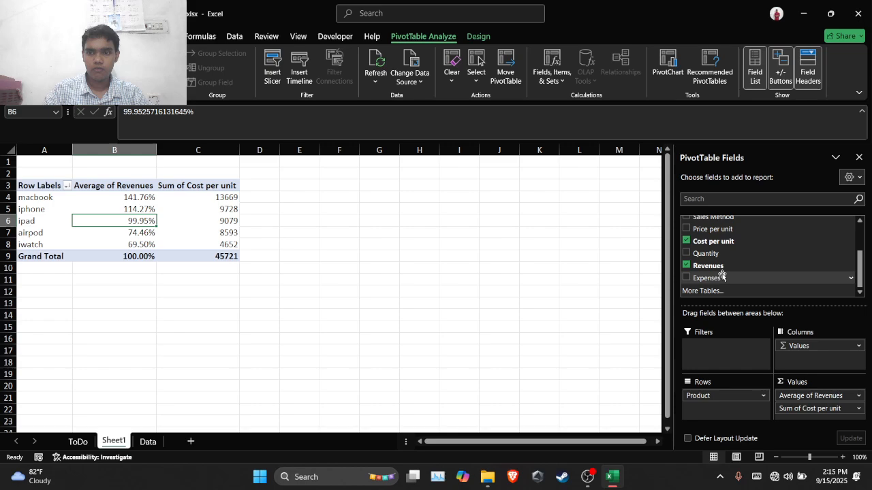
# Add the Date field to the PivotTable as a report filter
pyautogui.scroll(1, 736, 283)
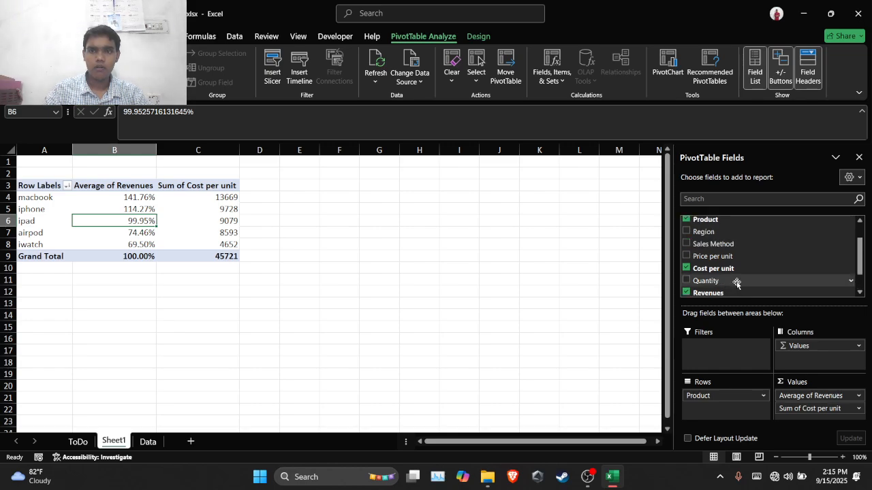
pyautogui.scroll(1, 737, 282)
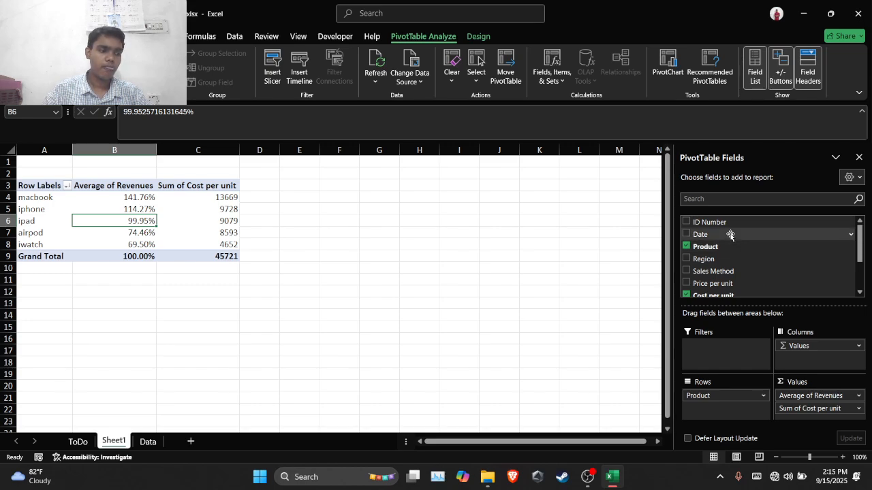
pyautogui.moveTo(730, 234); pyautogui.dragTo(712, 349)
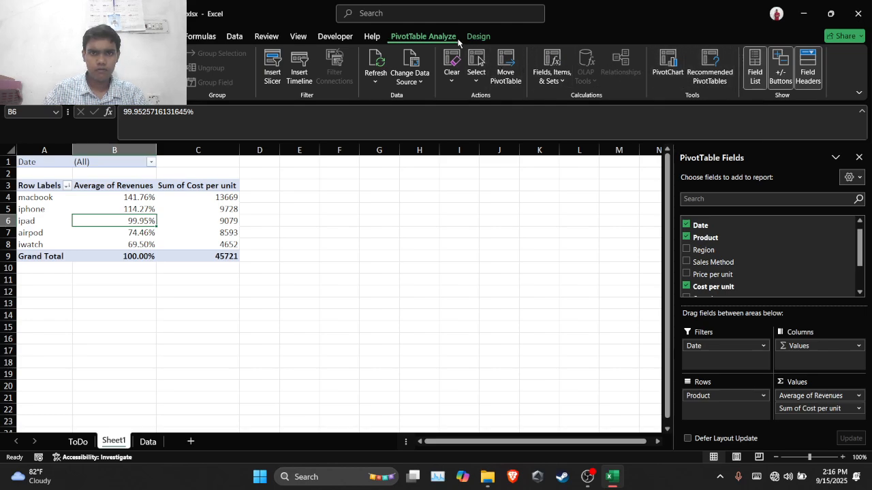
# Insert a timeline for the Date field and place it beside the PivotTable, starting near column E, row 3
pyautogui.click(304, 62)
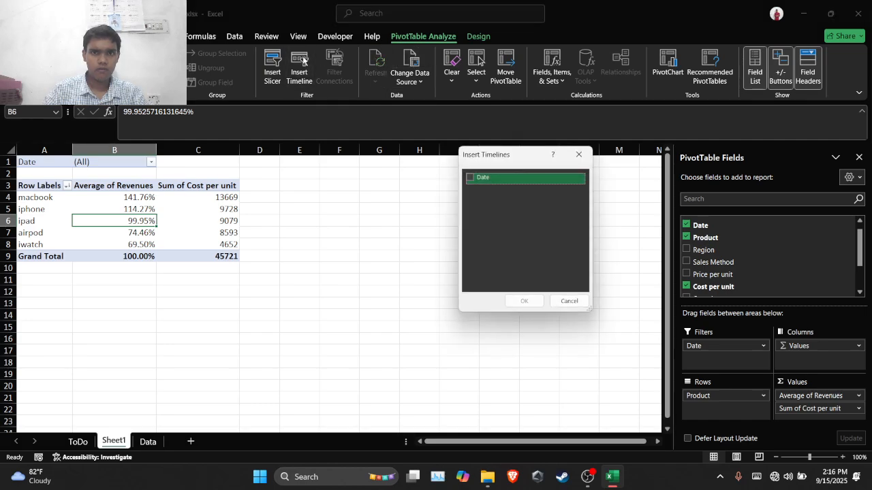
pyautogui.click(470, 178)
pyautogui.click(524, 301)
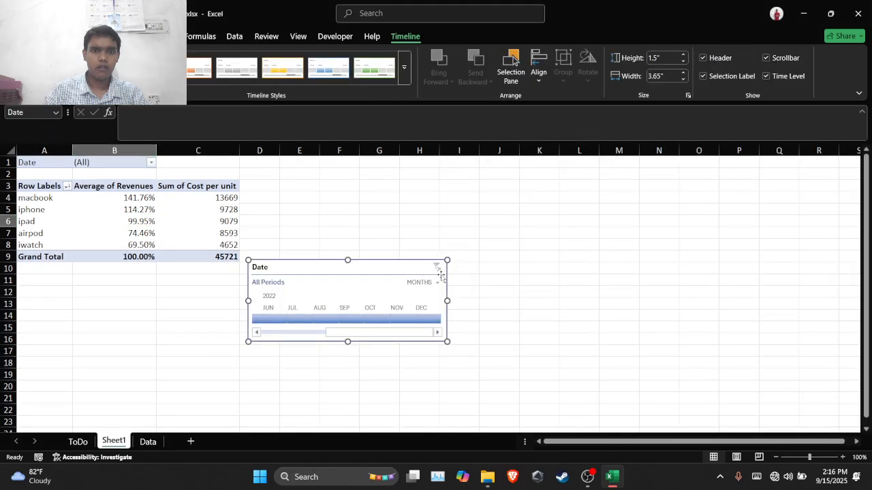
pyautogui.moveTo(403, 265); pyautogui.dragTo(422, 226)
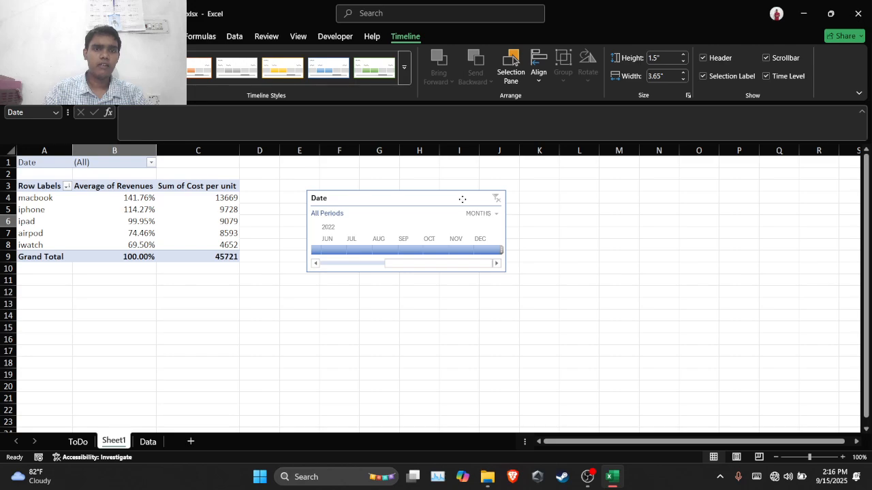
pyautogui.moveTo(462, 199); pyautogui.dragTo(460, 193)
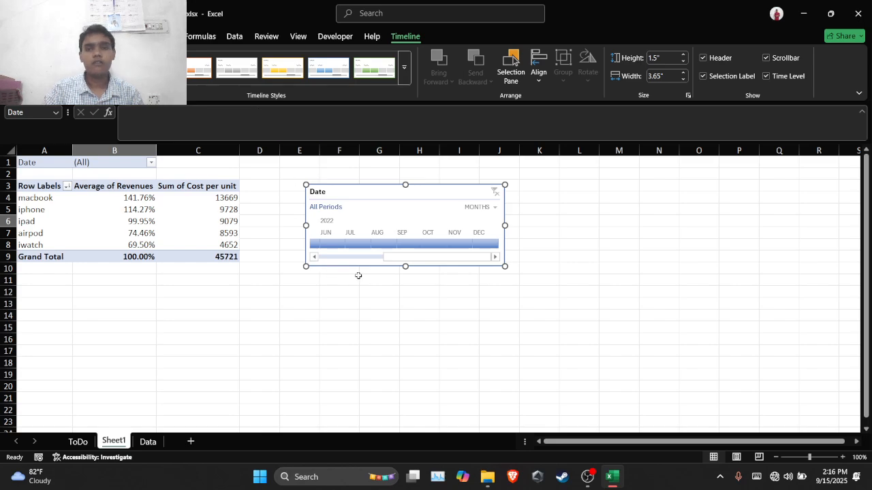
# Filter the PivotTable by different single months of 2022 on the Date timeline, ending with September 2022
pyautogui.click(405, 244)
pyautogui.moveTo(394, 242); pyautogui.dragTo(369, 244)
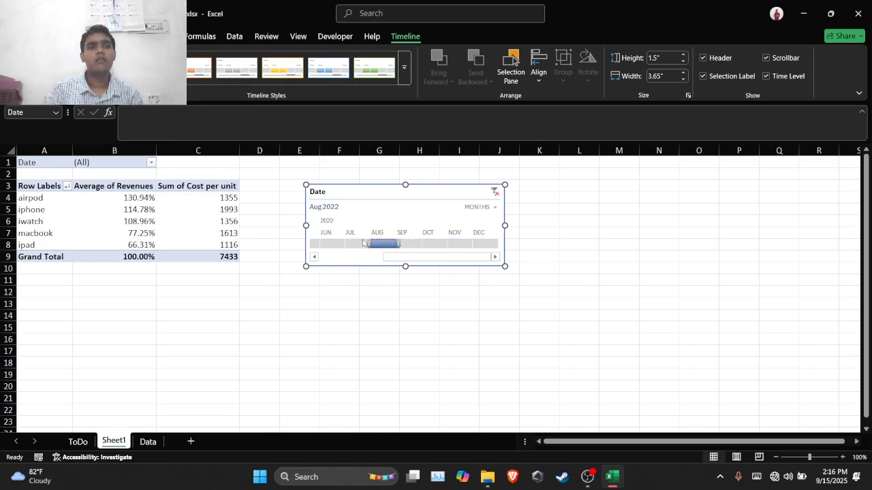
pyautogui.click(357, 244)
pyautogui.click(325, 244)
pyautogui.click(402, 244)
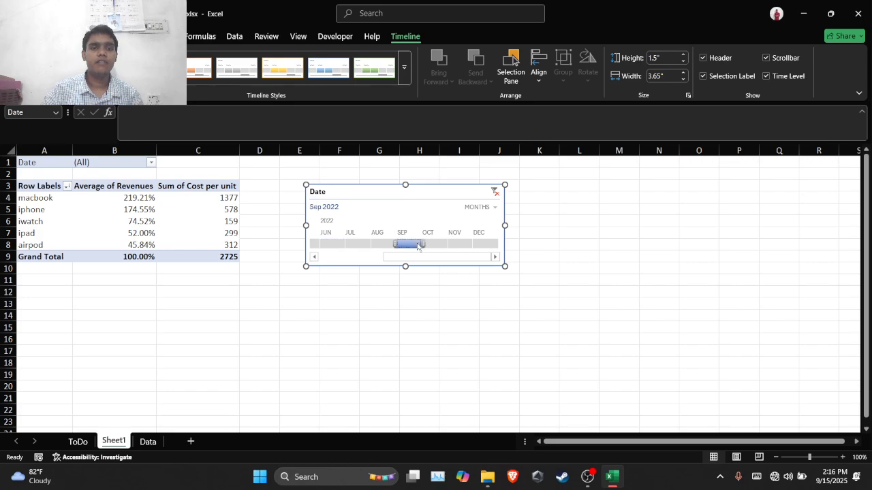
# Filter the PivotTable to November 2022 on the Date timeline
pyautogui.click(460, 244)
pyautogui.click(507, 232)
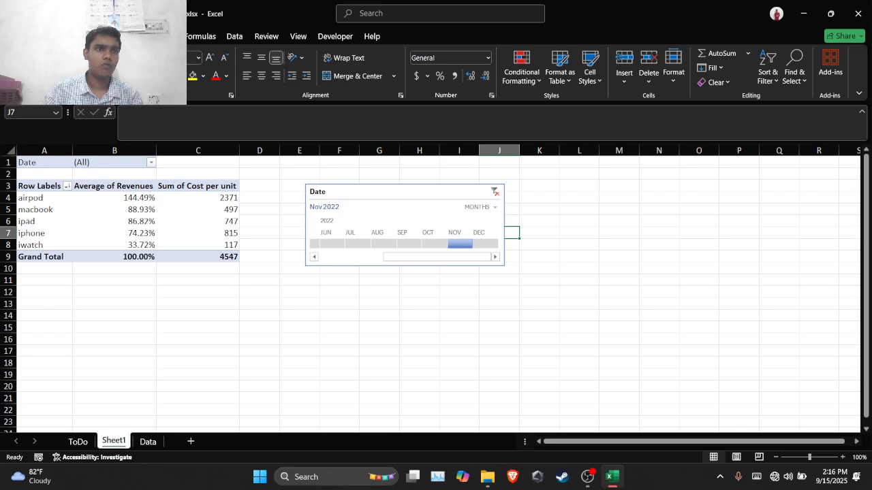
# Undo the timeline month filters and the insertion of the Date timeline
pyautogui.hotkey('ctrl', 'z')
pyautogui.hotkey('ctrl', 'z')
pyautogui.hotkey('ctrl', 'z')
pyautogui.hotkey('ctrl', 'z')
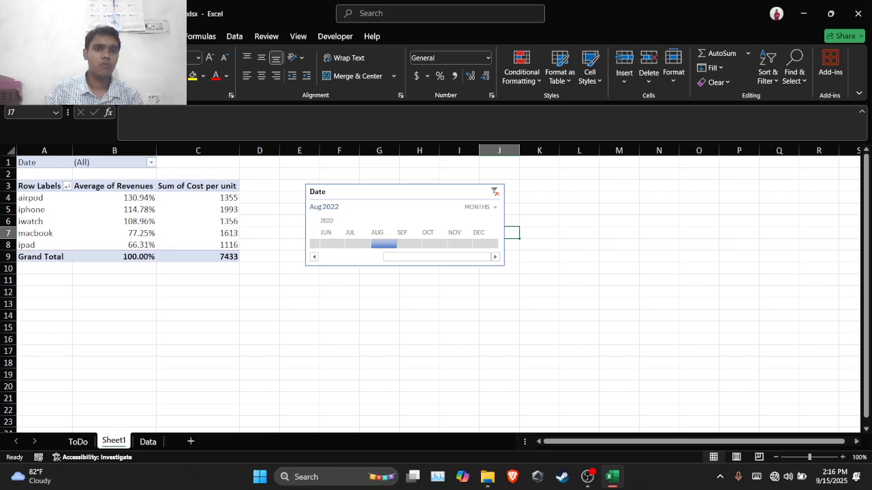
pyautogui.hotkey('ctrl', 'z')
pyautogui.hotkey('ctrl', 'z')
pyautogui.hotkey('ctrl', 'z')
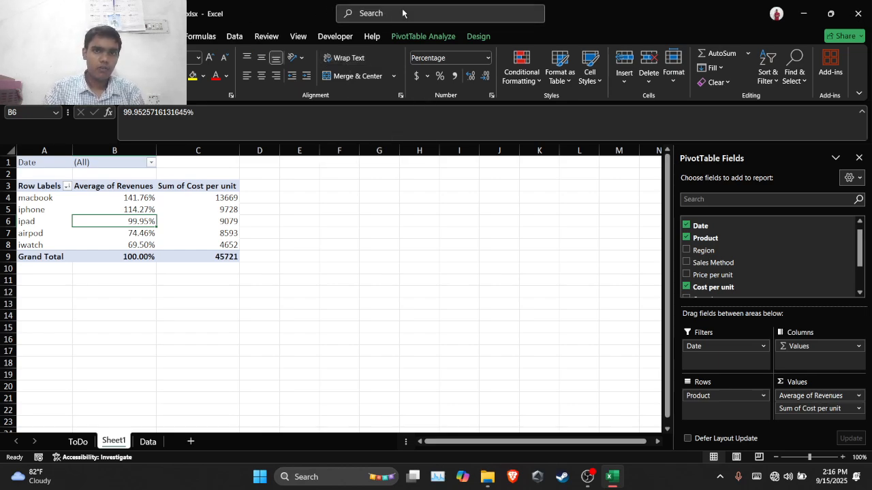
# Insert a slicer for the Region field and place it beside the PivotTable, starting in column F, row 2
pyautogui.click(422, 38)
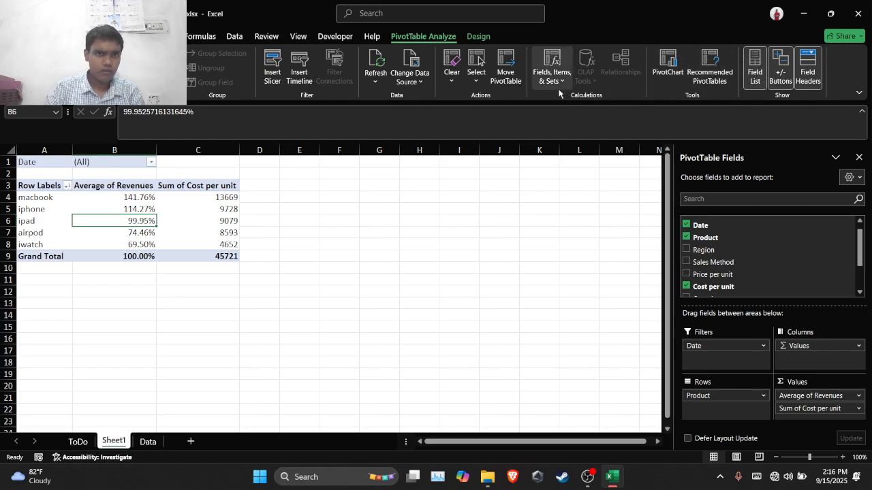
pyautogui.click(273, 65)
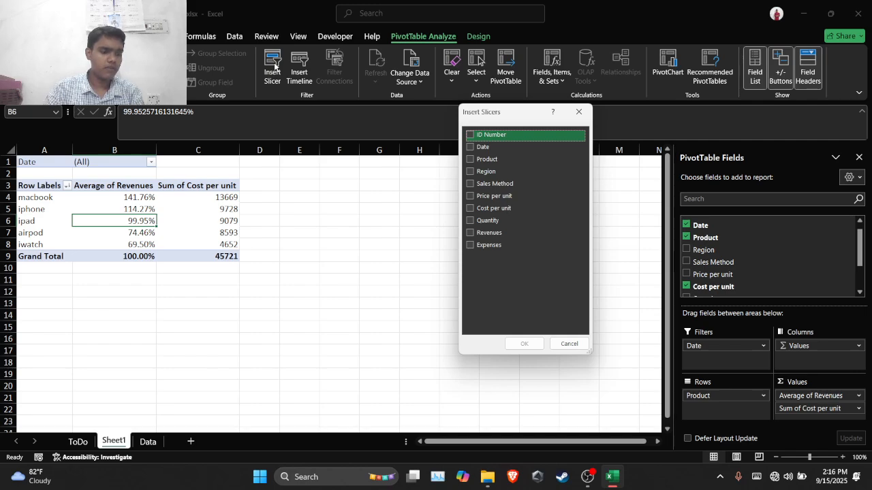
pyautogui.click(484, 171)
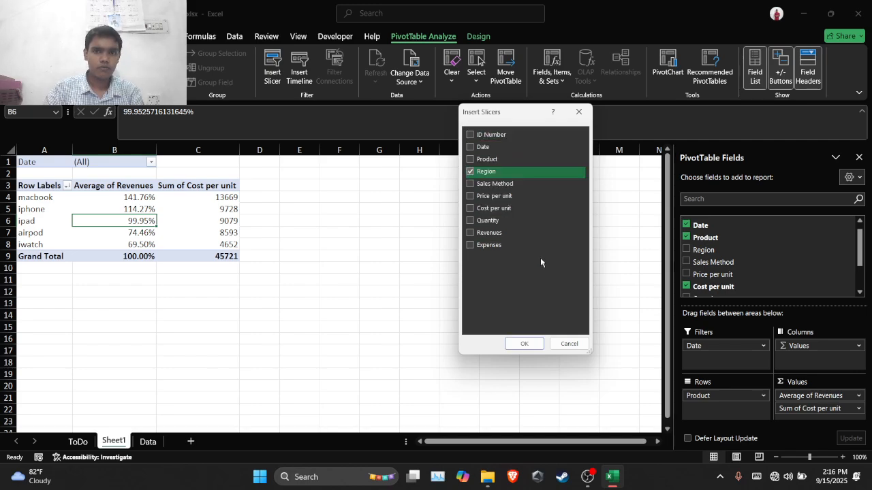
pyautogui.click(533, 346)
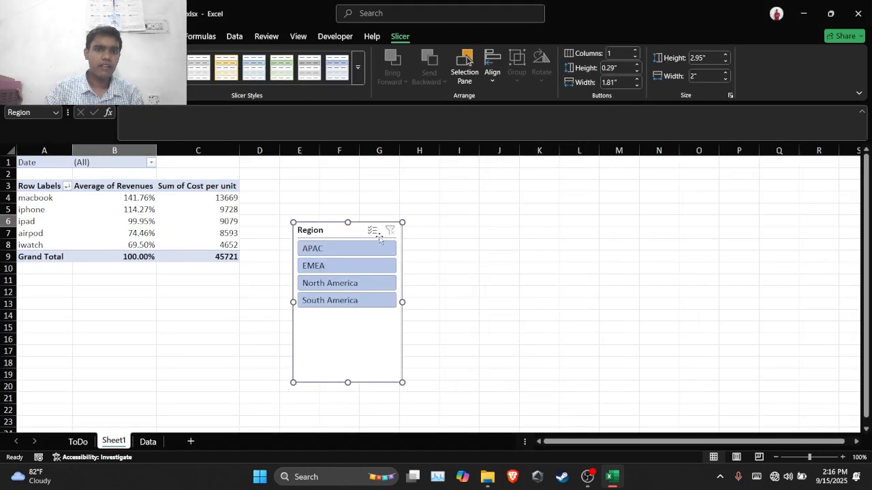
pyautogui.moveTo(354, 230); pyautogui.dragTo(385, 175)
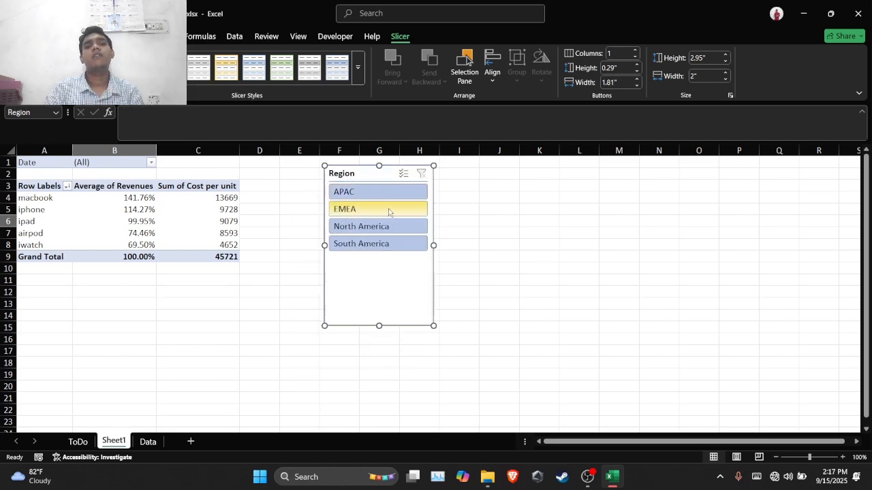
# Filter the PivotTable with the Region slicer, first by North America and finally by South America
pyautogui.click(380, 228)
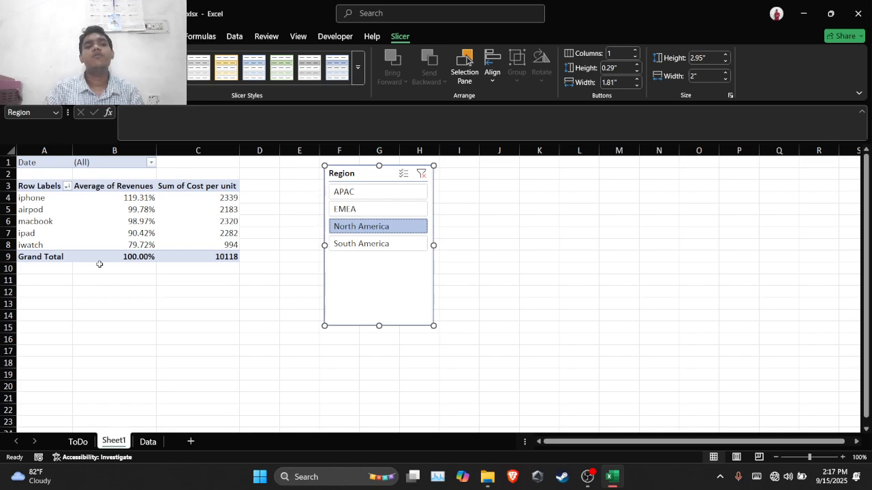
pyautogui.click(388, 245)
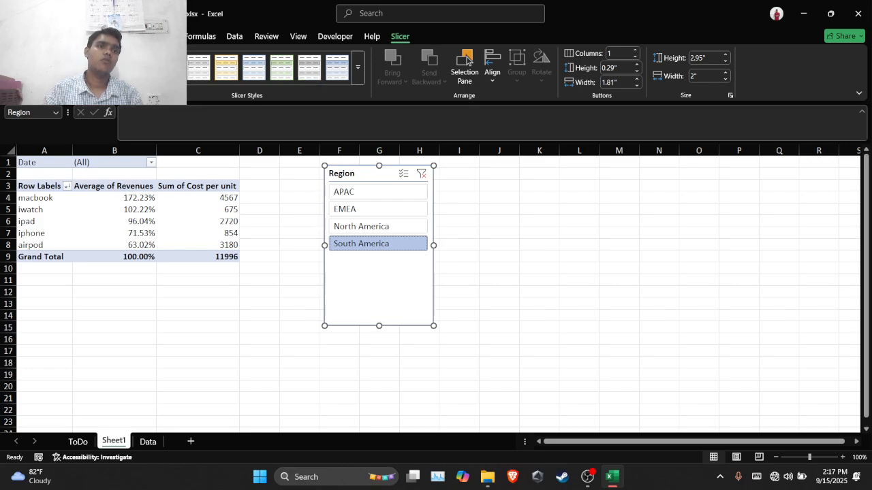
# Undo the region filters, the slicer move and the insertion of the Region slicer
pyautogui.hotkey('ctrl', 'z')
pyautogui.hotkey('ctrl', 'z')
pyautogui.hotkey('ctrl', 'z')
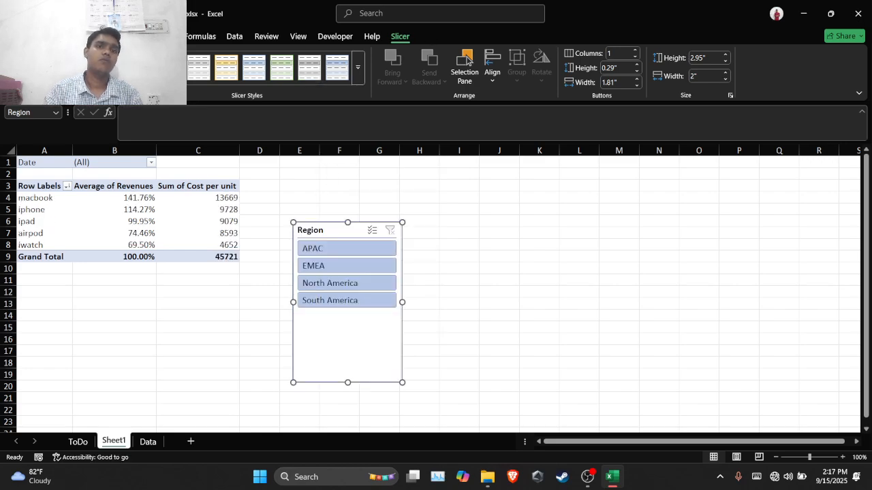
pyautogui.hotkey('ctrl', 'z')
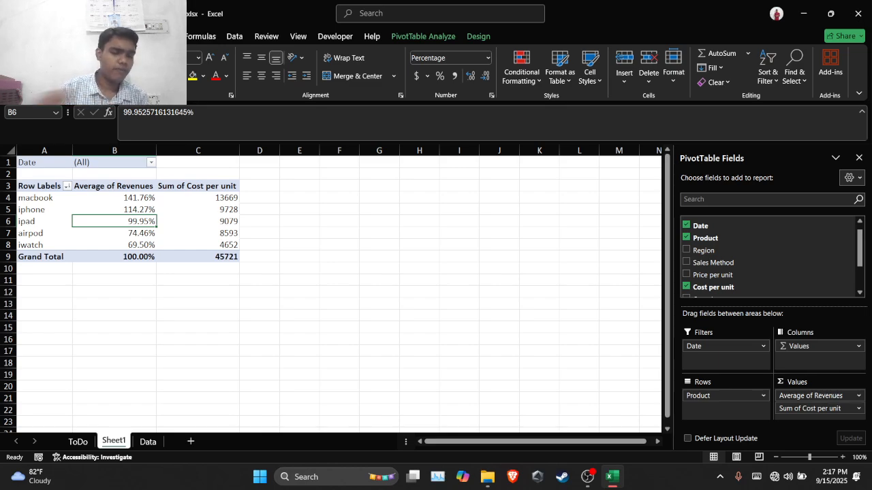
# Insert a Clustered Column PivotChart from the PivotTable and place it beside the table, starting in column D, row 3
pyautogui.click(406, 38)
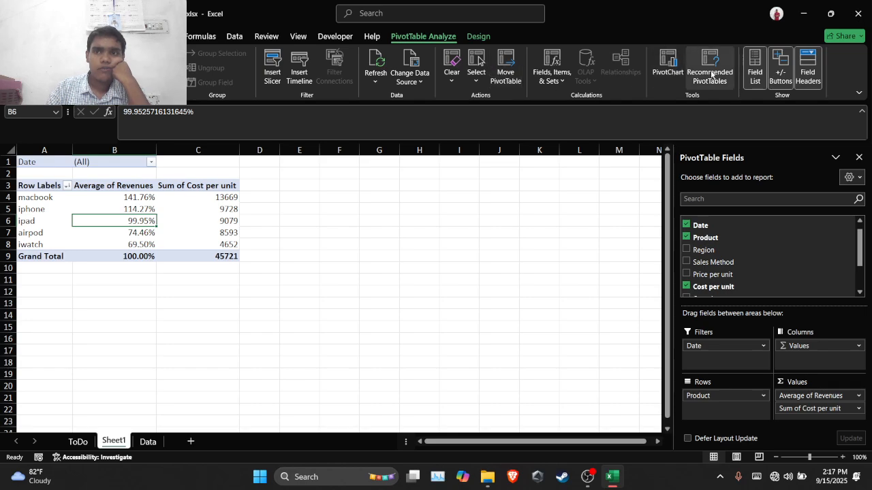
pyautogui.click(667, 68)
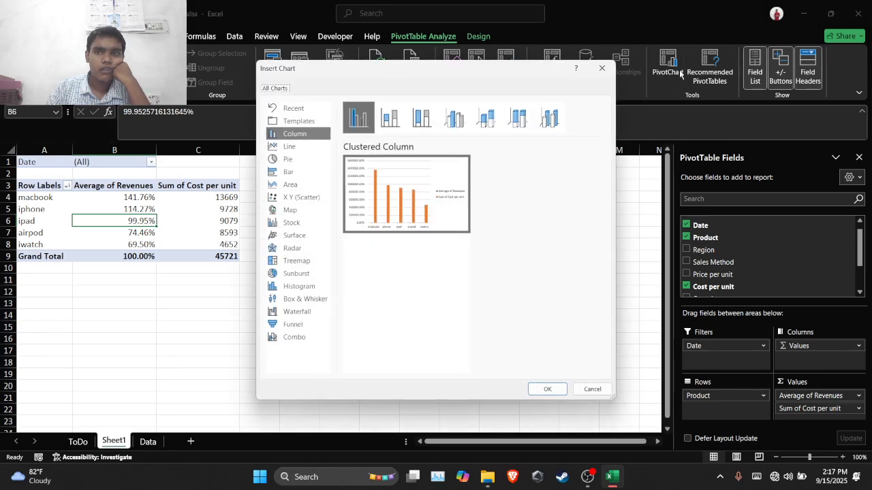
pyautogui.click(540, 394)
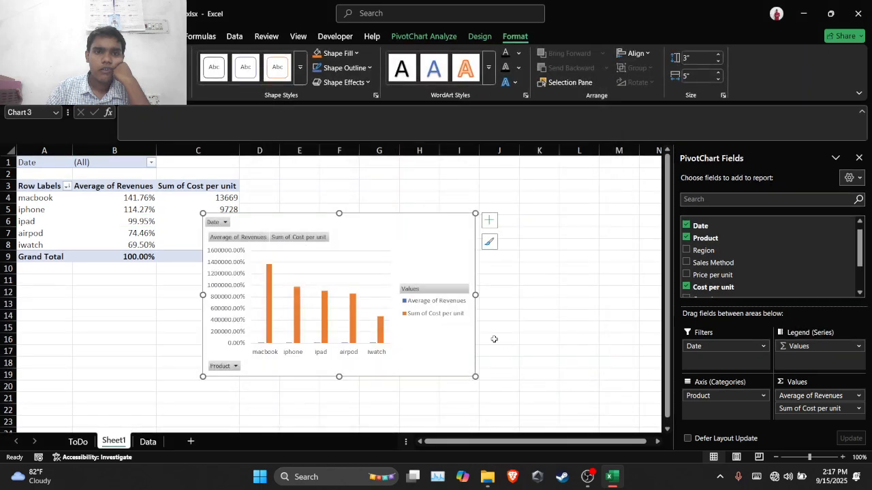
pyautogui.moveTo(384, 233); pyautogui.dragTo(445, 197)
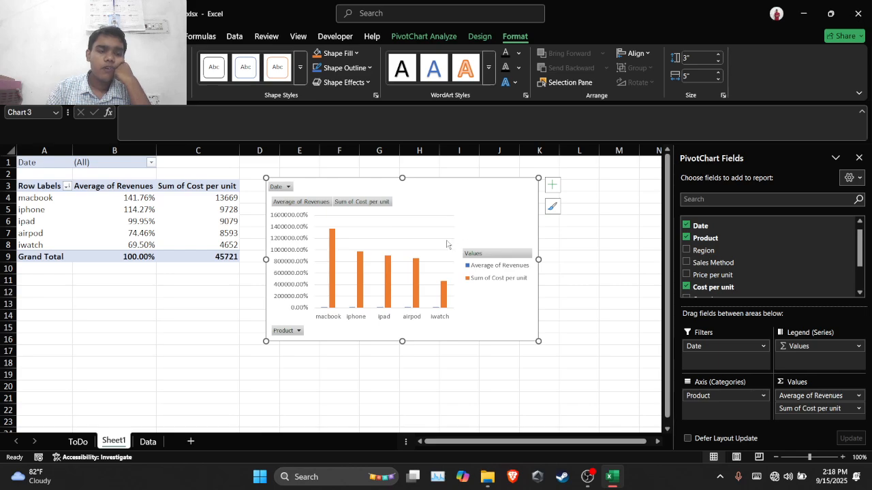
pyautogui.click(164, 339)
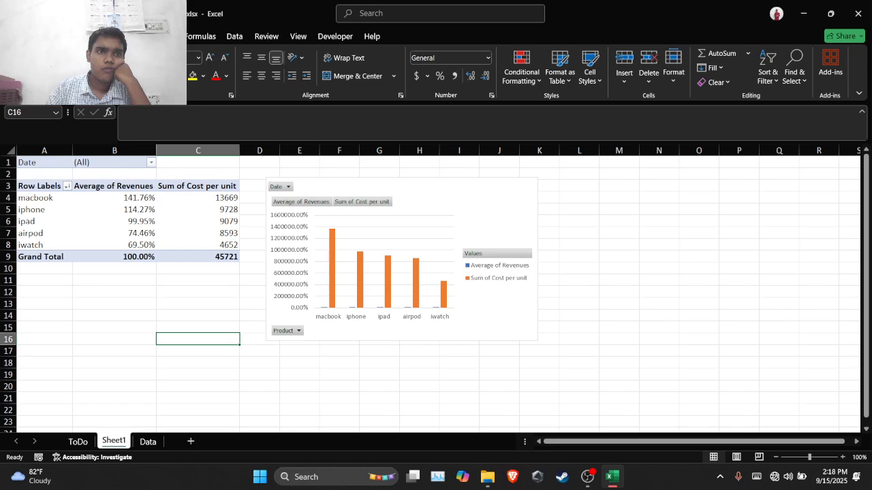
pyautogui.click(79, 36)
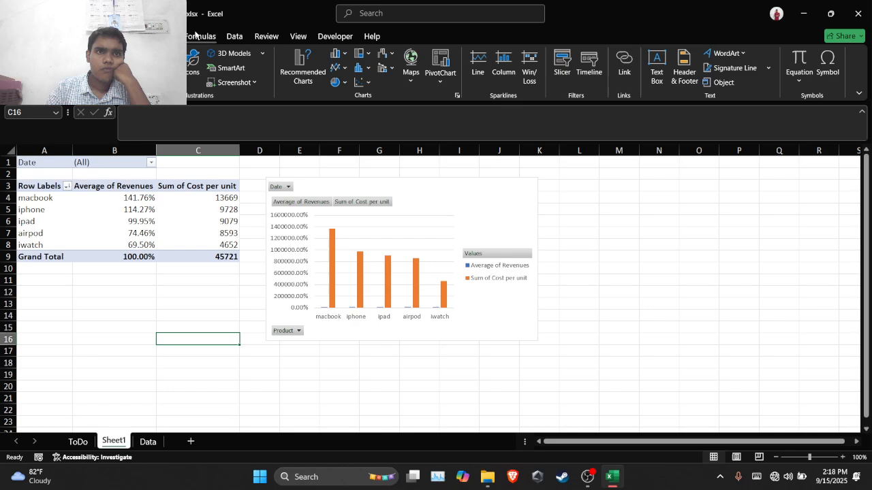
pyautogui.click(197, 35)
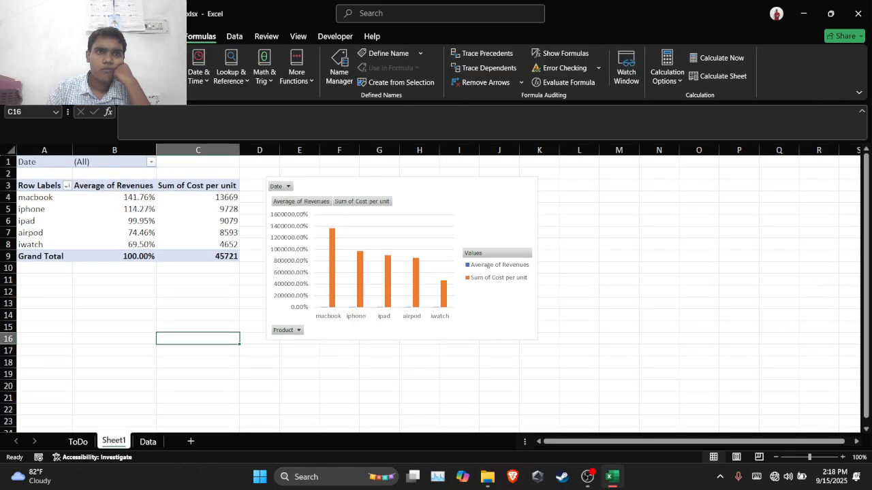
pyautogui.click(152, 36)
pyautogui.click(110, 36)
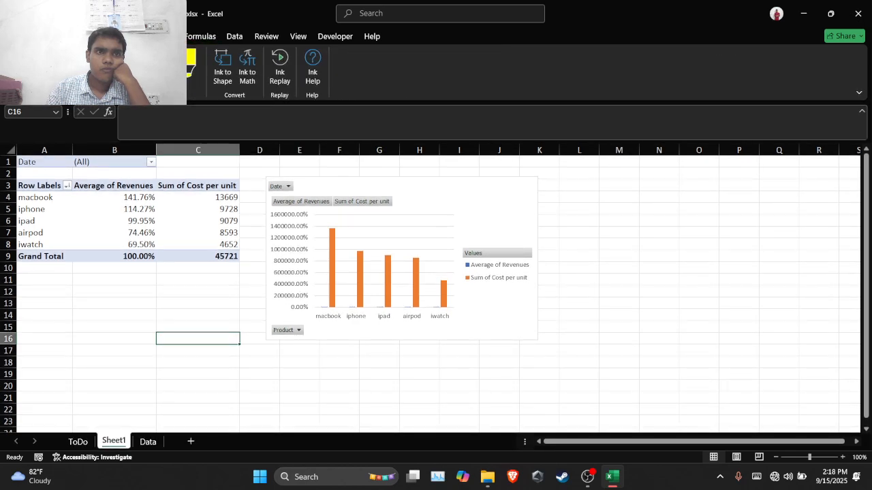
pyautogui.click(79, 37)
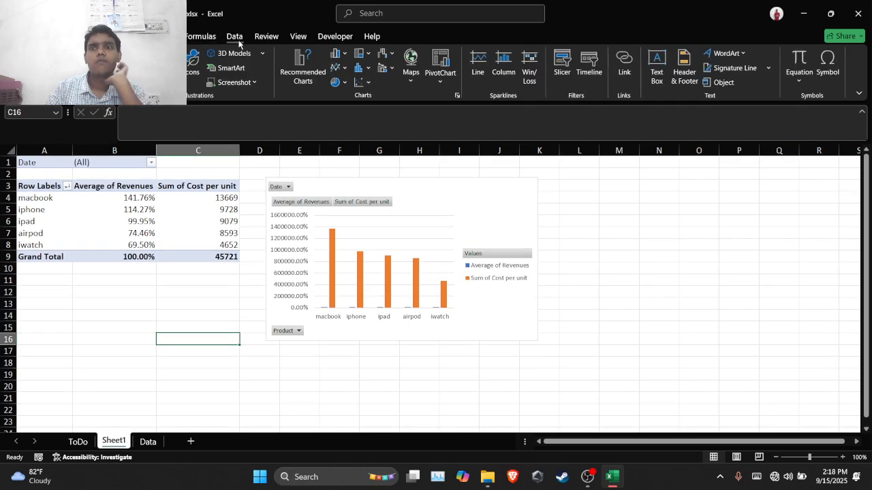
pyautogui.click(267, 37)
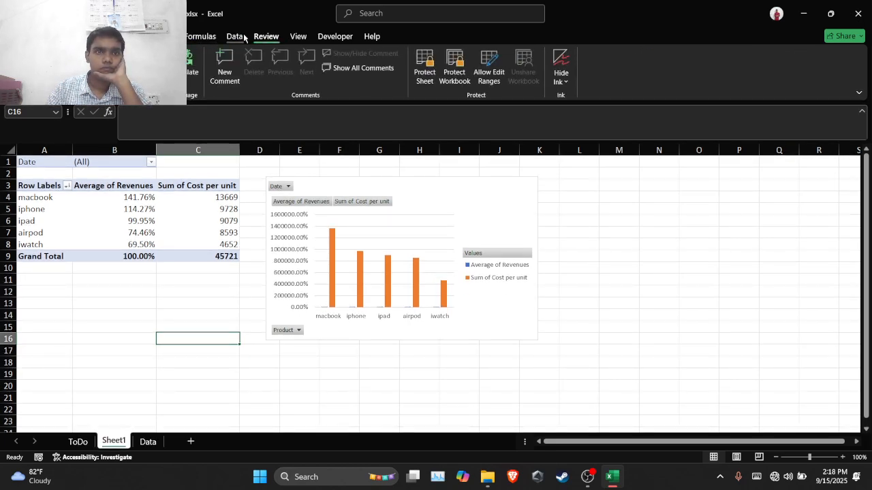
pyautogui.click(240, 37)
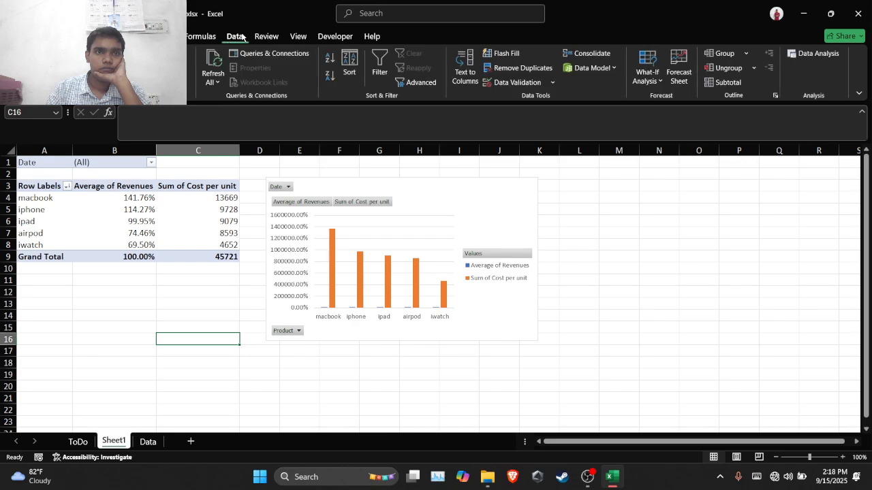
pyautogui.click(276, 38)
pyautogui.click(297, 37)
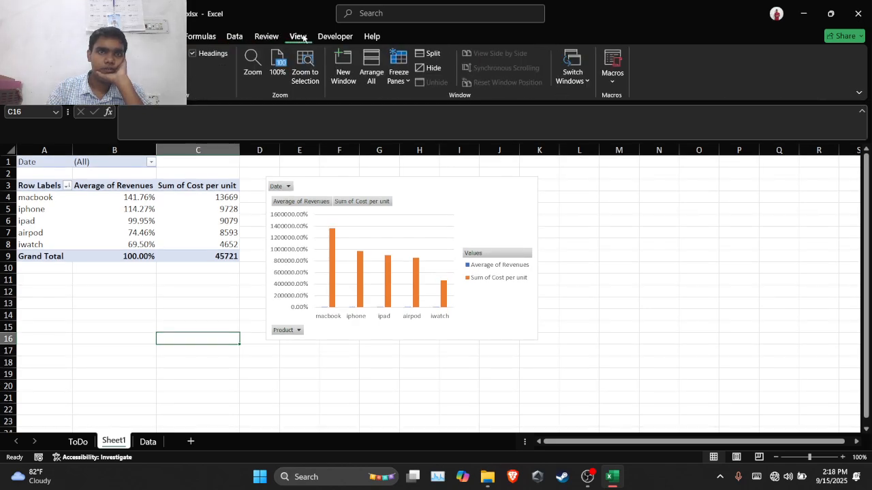
pyautogui.click(320, 36)
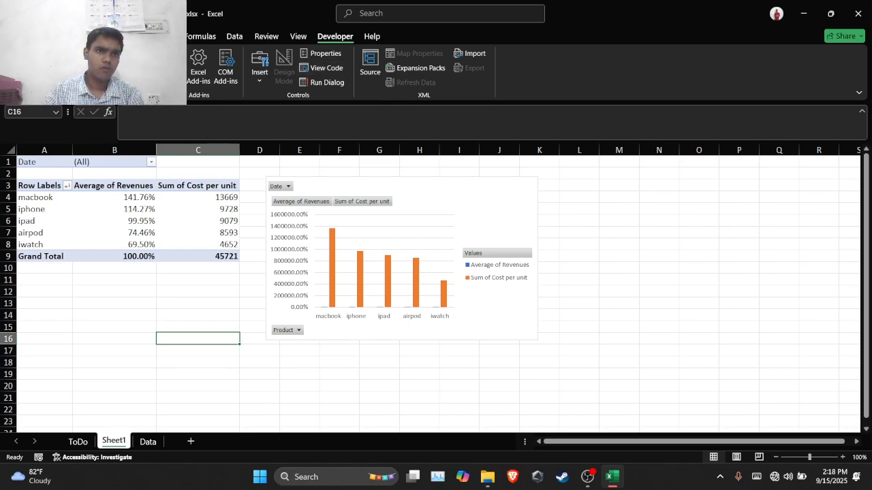
# Undo the last chart move and reposition the PivotChart directly next to the PivotTable, starting at column D, row 3
pyautogui.hotkey('ctrl', 'z')
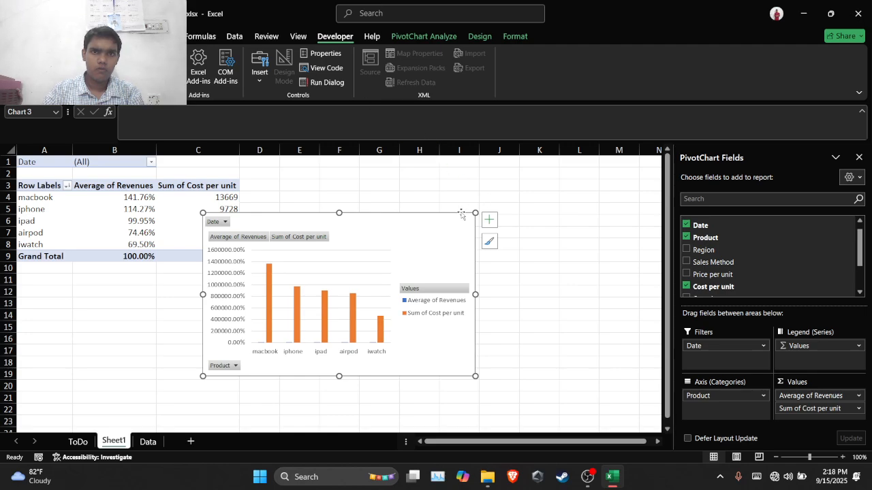
pyautogui.moveTo(396, 221); pyautogui.dragTo(430, 187)
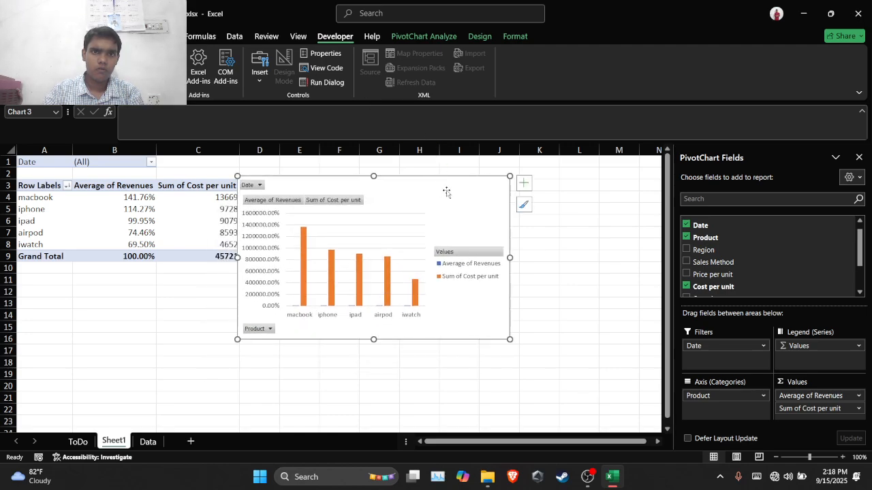
pyautogui.click(589, 253)
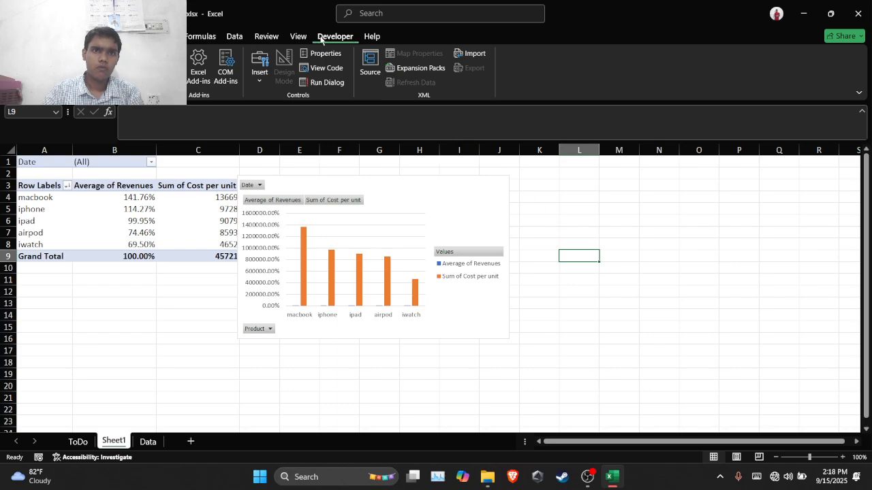
pyautogui.click(297, 36)
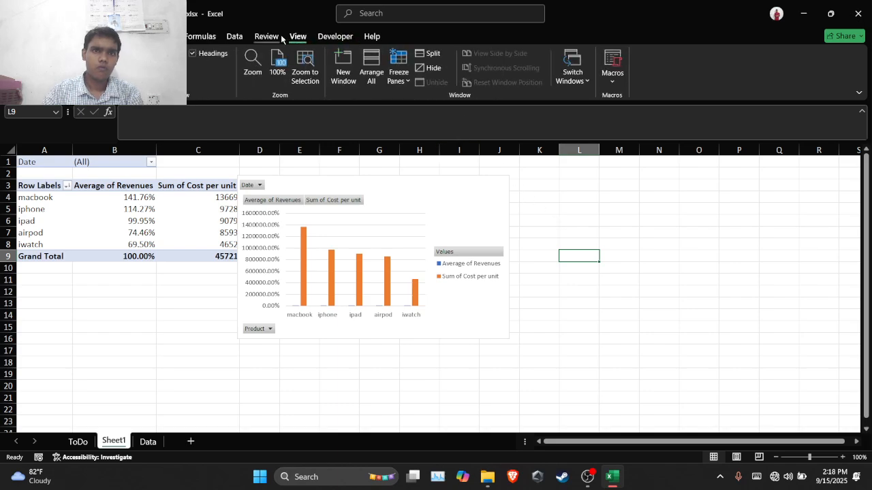
pyautogui.click(273, 36)
pyautogui.click(234, 36)
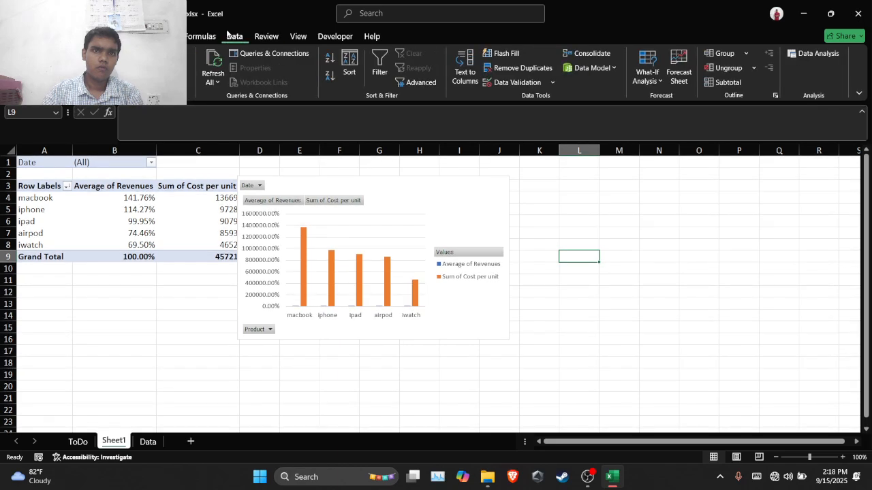
pyautogui.click(205, 36)
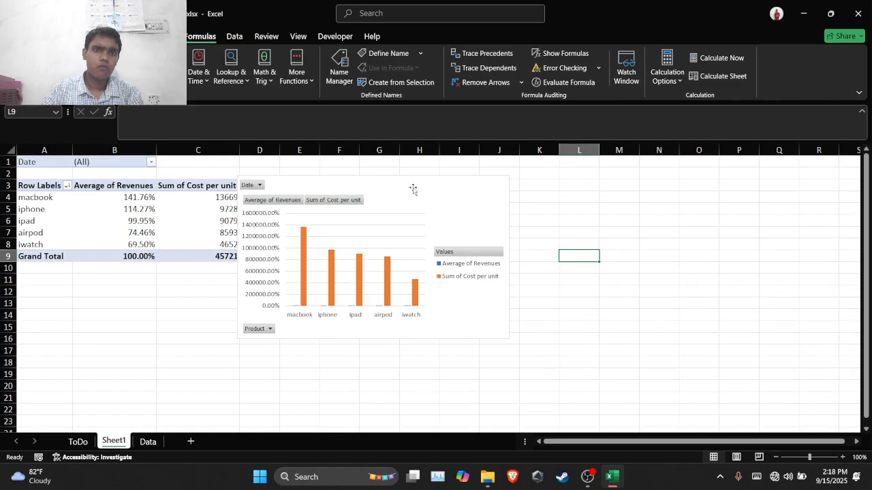
# Move the PivotChart clear of the PivotTable so that it starts in column E, row 1
pyautogui.moveTo(415, 188); pyautogui.dragTo(443, 187)
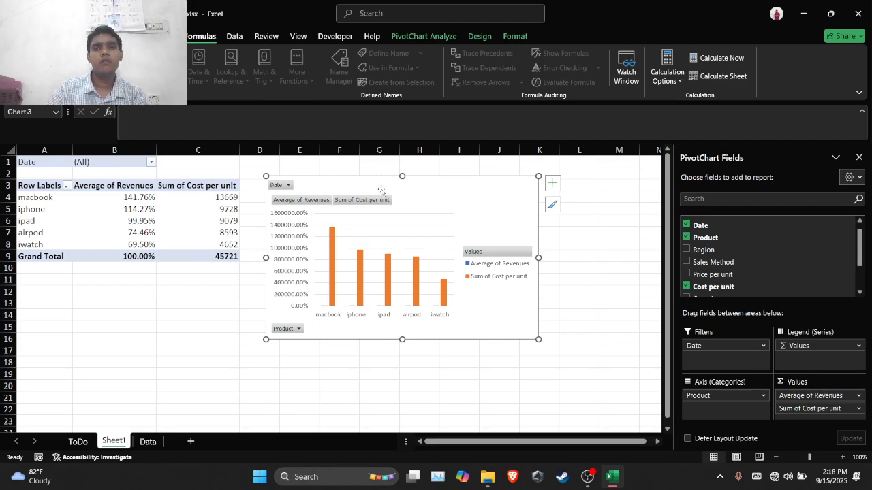
pyautogui.moveTo(414, 182); pyautogui.dragTo(440, 166)
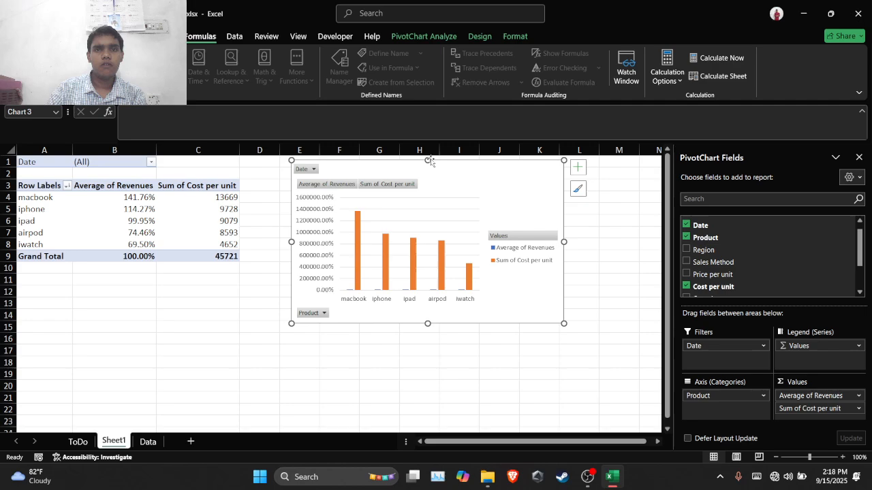
# Start a new calculated field for the PivotChart and name it profit
pyautogui.click(418, 38)
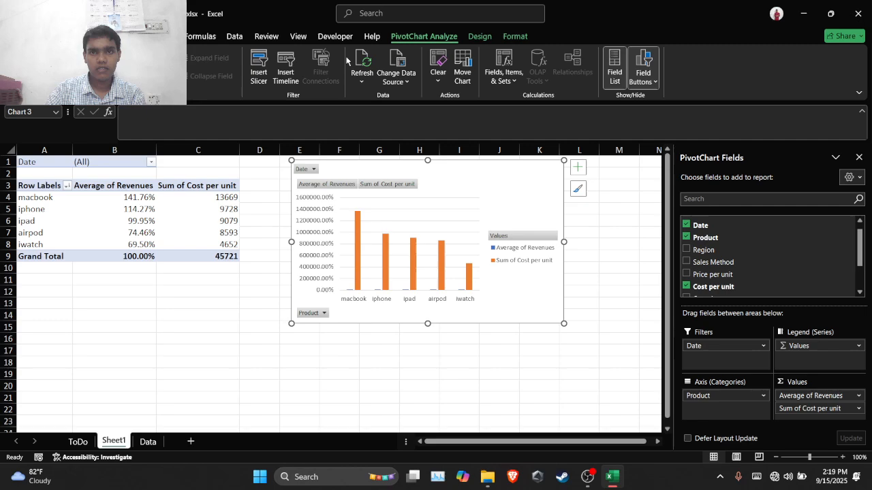
pyautogui.click(508, 82)
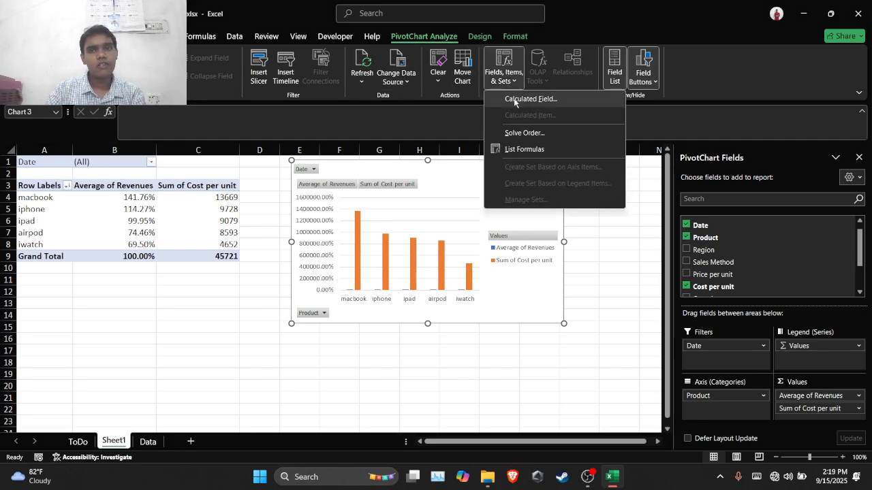
pyautogui.click(517, 101)
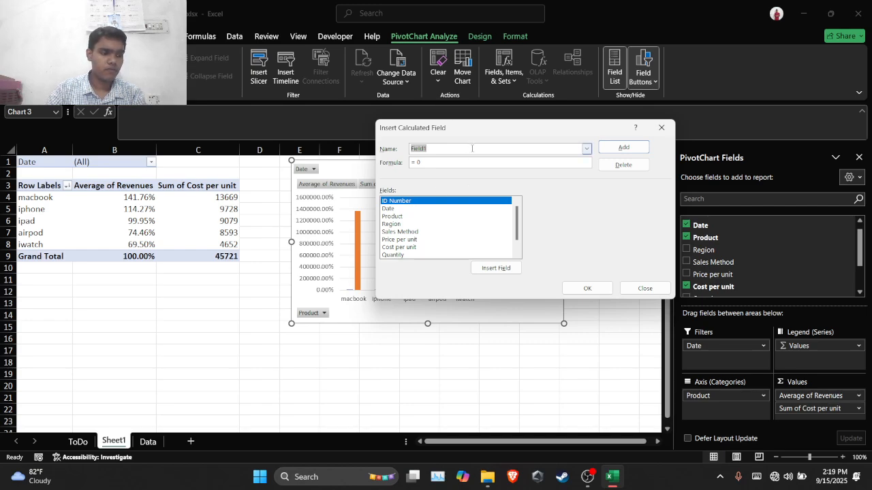
pyautogui.click(472, 148)
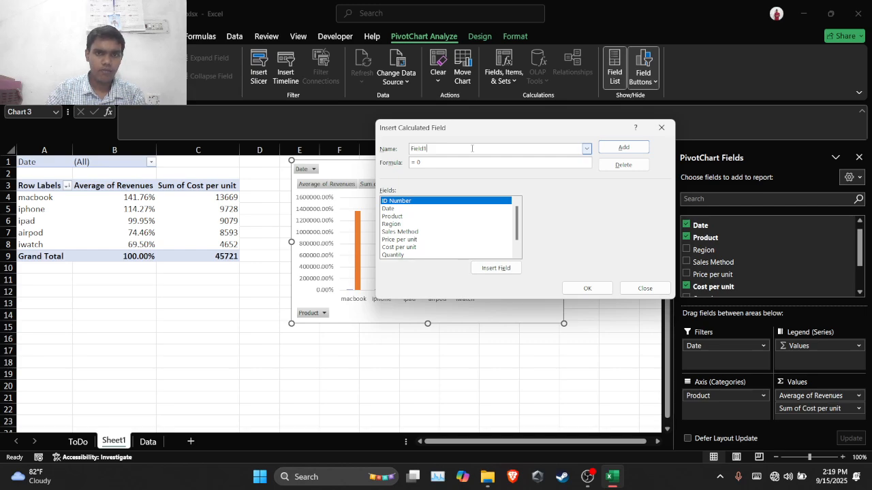
pyautogui.press('BackSpace')
pyautogui.press('BackSpace')
pyautogui.press('BackSpace')
pyautogui.press('BackSpace')
pyautogui.press('BackSpace')
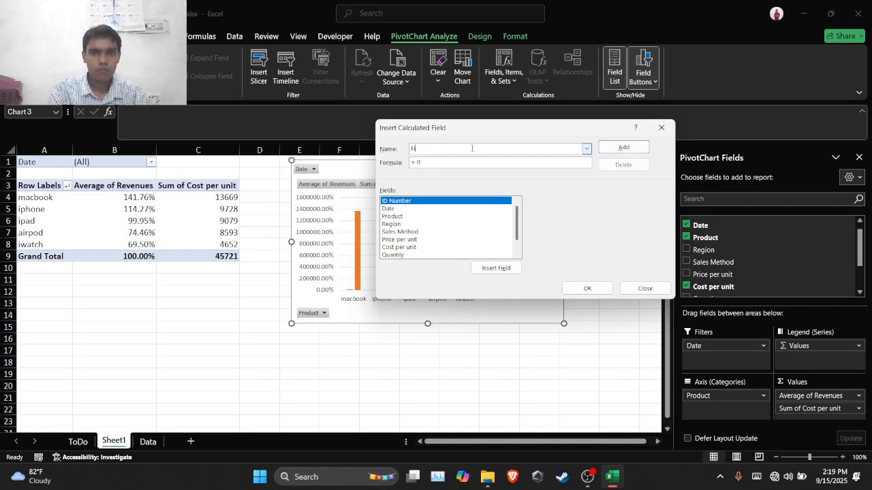
pyautogui.press('BackSpace')
pyautogui.write('p')
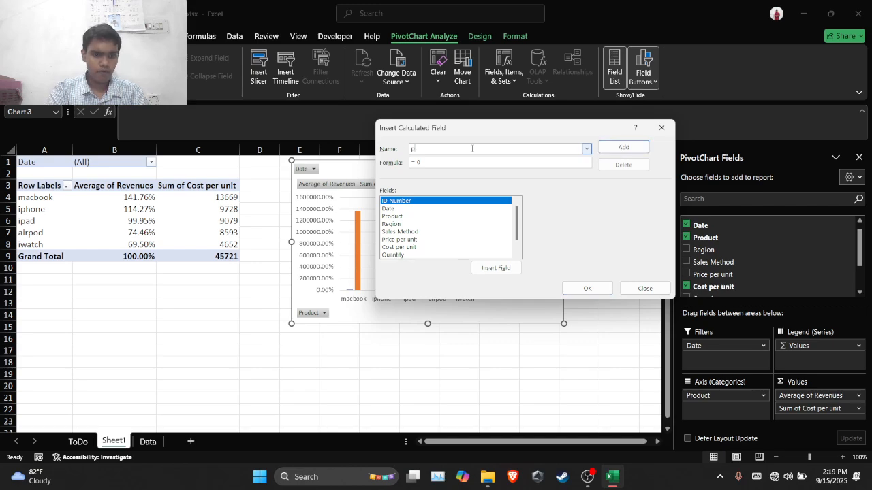
pyautogui.write('rofi')
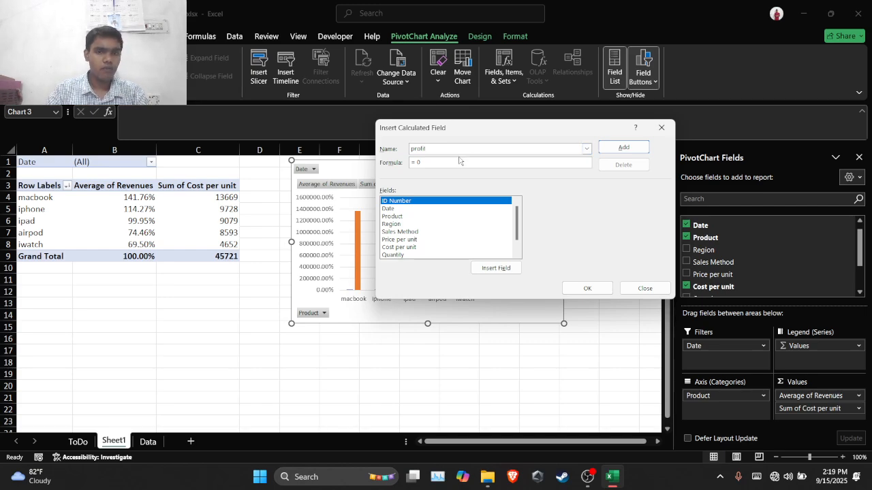
pyautogui.write('t')
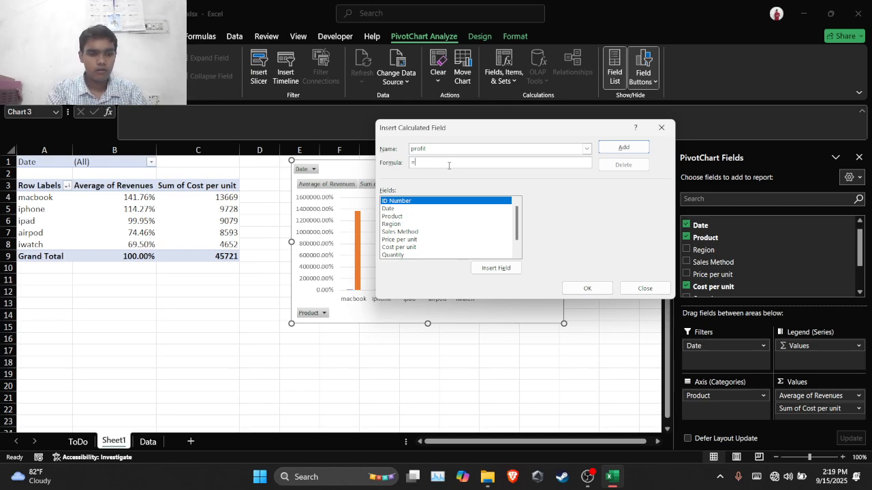
pyautogui.write('Reve')
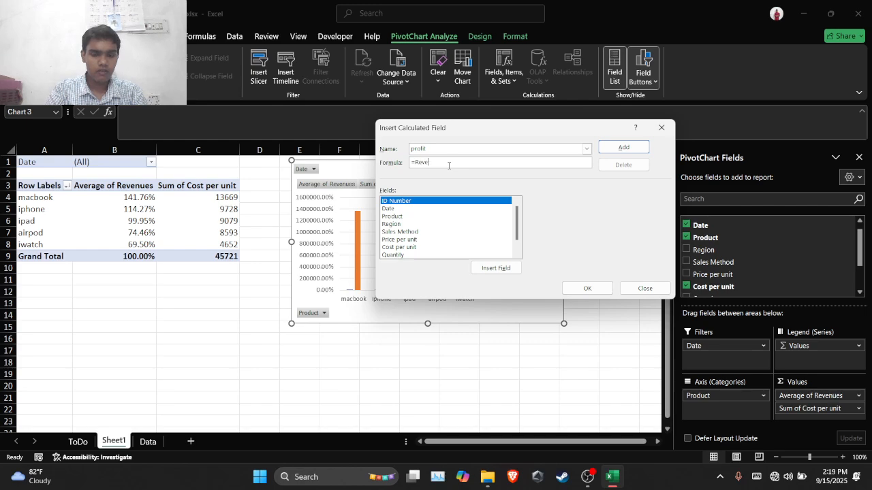
pyautogui.write('nues')
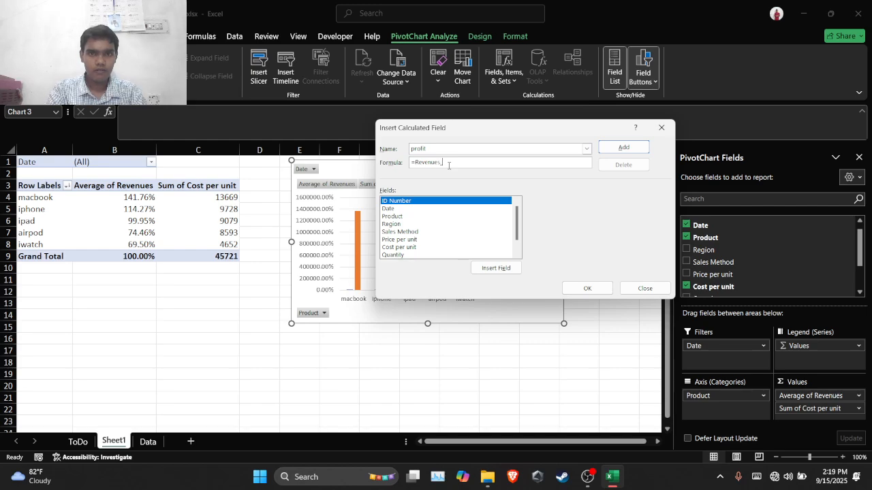
pyautogui.write(' -')
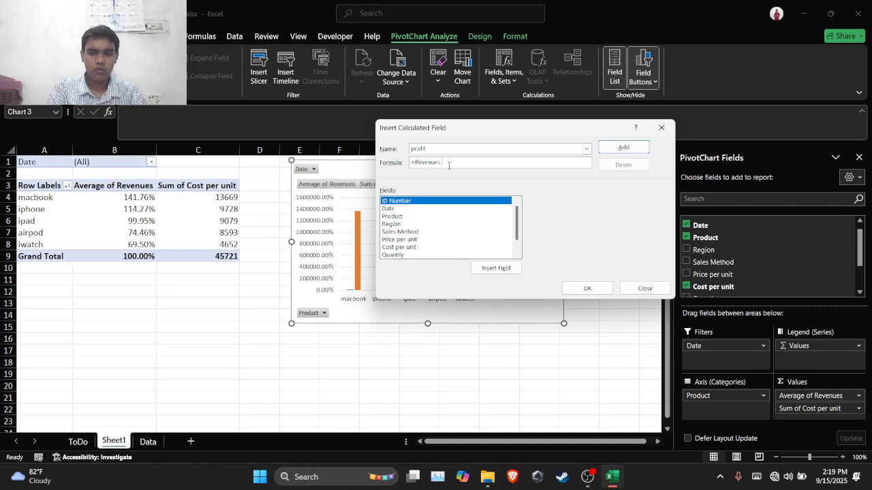
pyautogui.press('BackSpace')
pyautogui.press('BackSpace')
pyautogui.press('BackSpace')
pyautogui.press('BackSpace')
pyautogui.press('BackSpace')
pyautogui.press('BackSpace')
pyautogui.press('BackSpace')
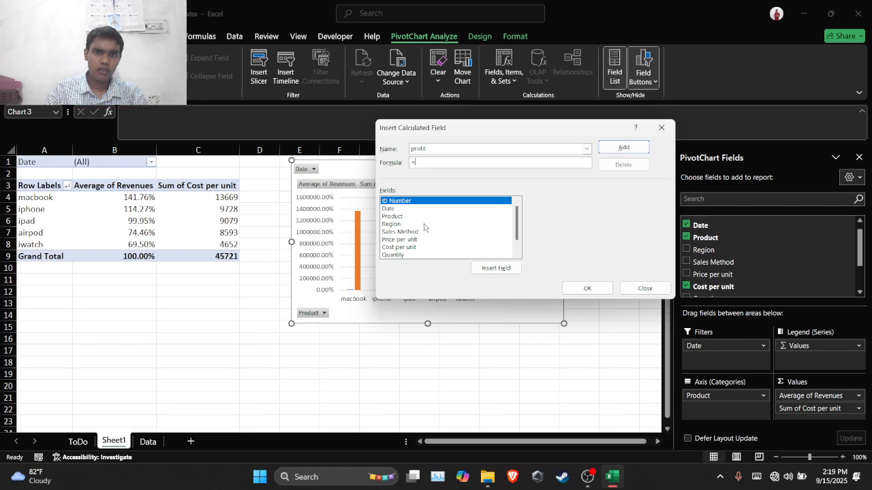
# Try to build the profit formula by inserting the Revenues field, a minus sign and the Expenses field
pyautogui.scroll(-1, 427, 228)
pyautogui.click(417, 247)
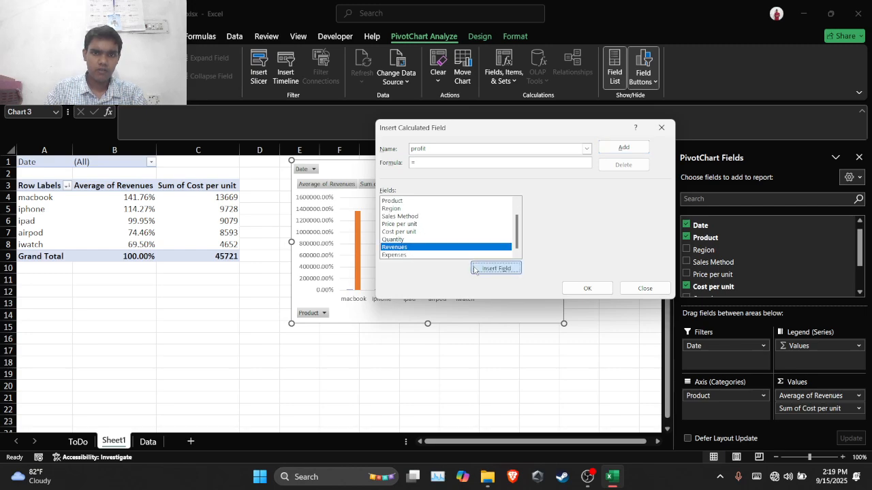
pyautogui.click(476, 268)
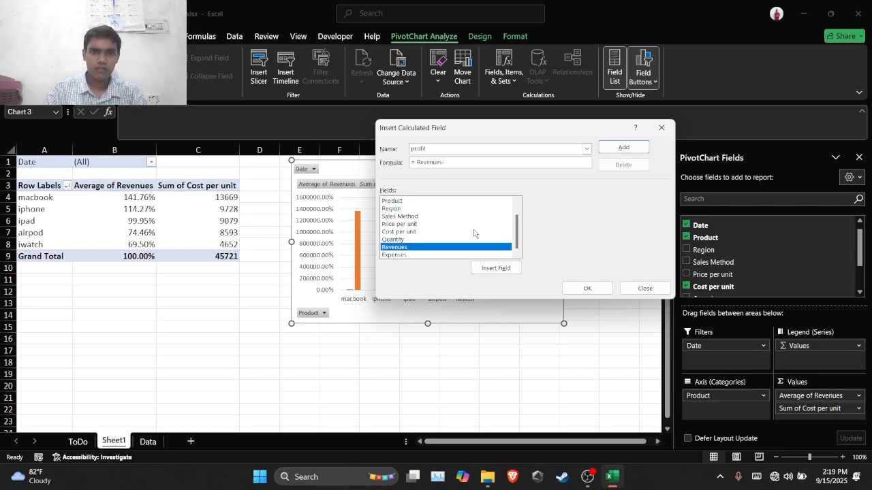
pyautogui.scroll(1, 470, 235)
pyautogui.scroll(-1, 437, 230)
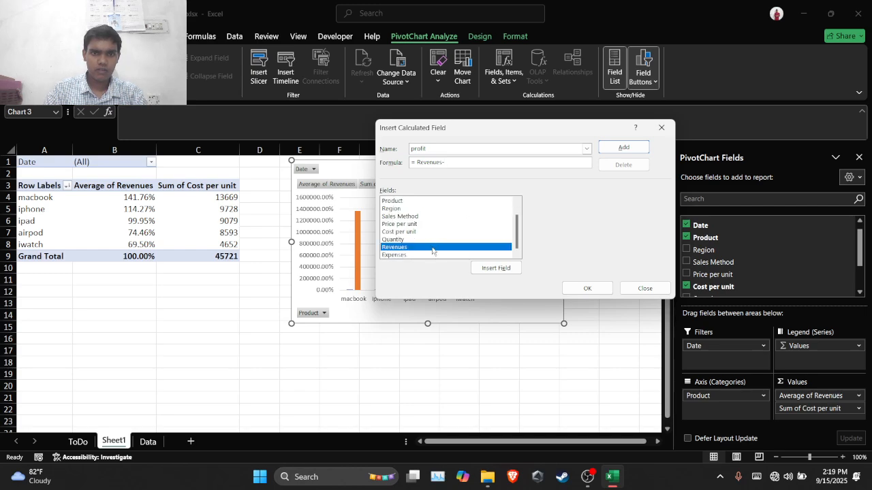
pyautogui.click(433, 256)
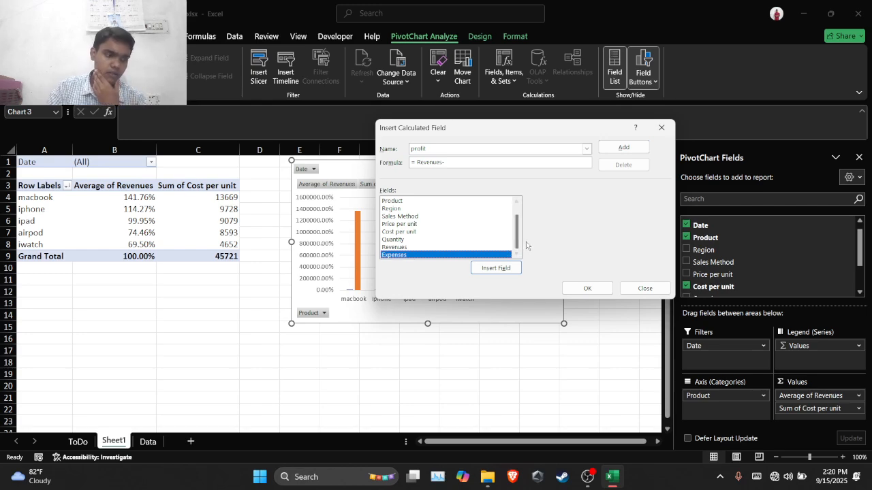
pyautogui.click(583, 289)
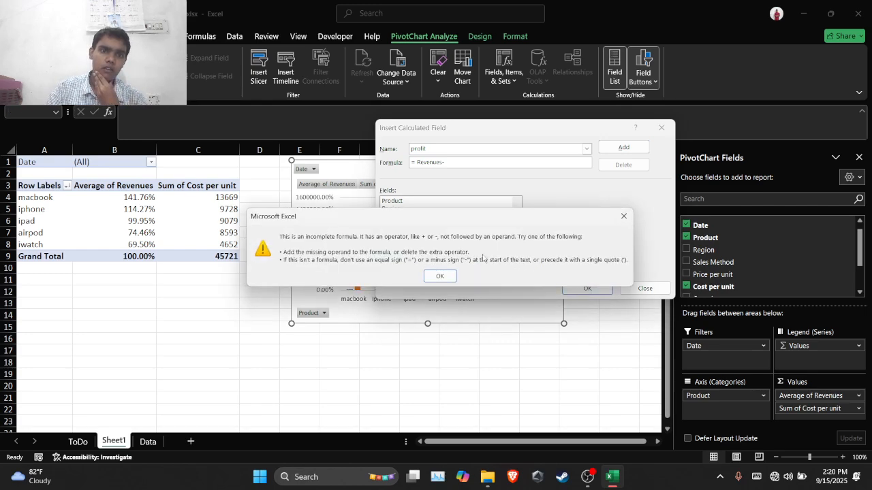
pyautogui.click(440, 274)
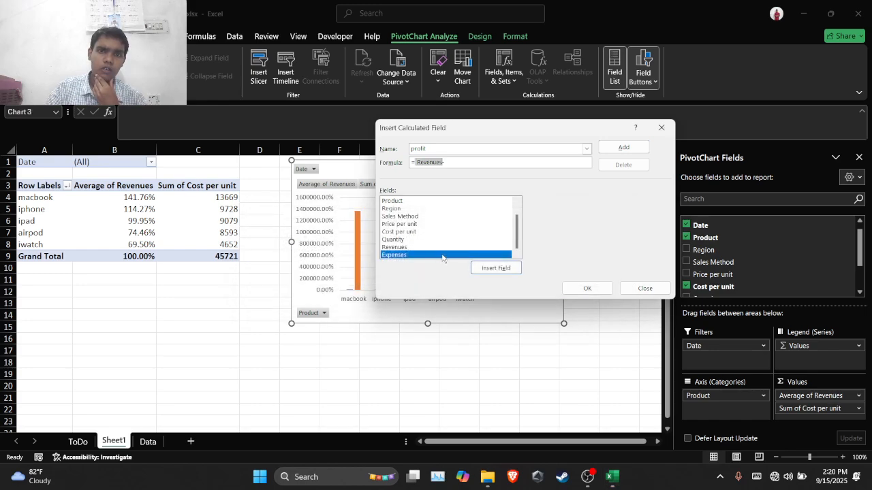
pyautogui.click(507, 268)
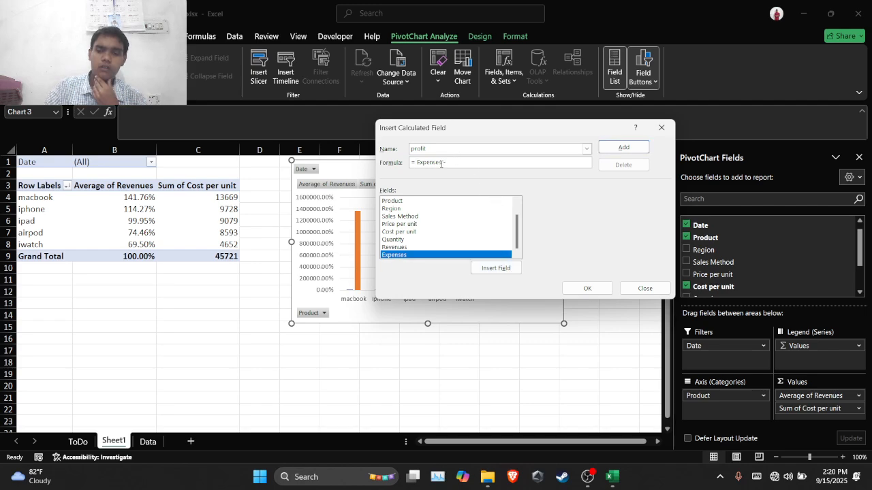
pyautogui.press('BackSpace')
pyautogui.press('BackSpace')
pyautogui.press('BackSpace')
pyautogui.press('BackSpace')
pyautogui.press('BackSpace')
pyautogui.press('BackSpace')
pyautogui.press('BackSpace')
pyautogui.press('BackSpace')
pyautogui.press('BackSpace')
pyautogui.press('BackSpace')
# Set the profit formula to =Revenues - Expenses and add the calculated field to the PivotTable
pyautogui.write('=')
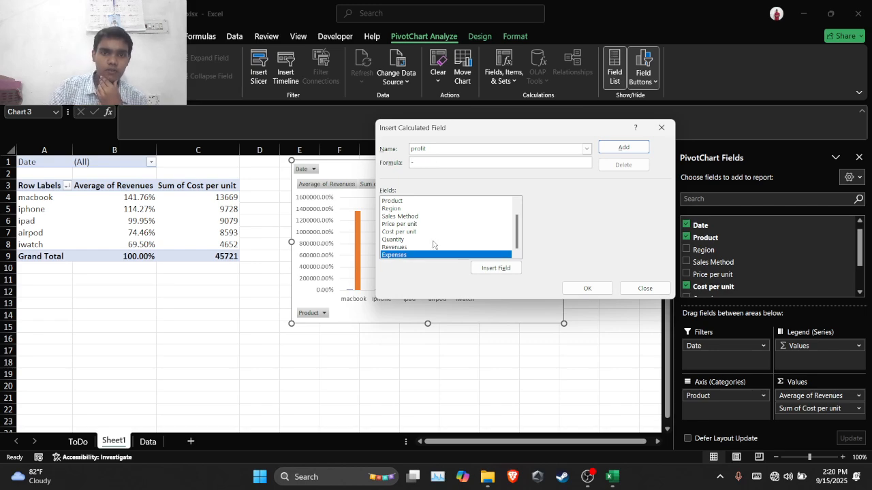
pyautogui.click(432, 248)
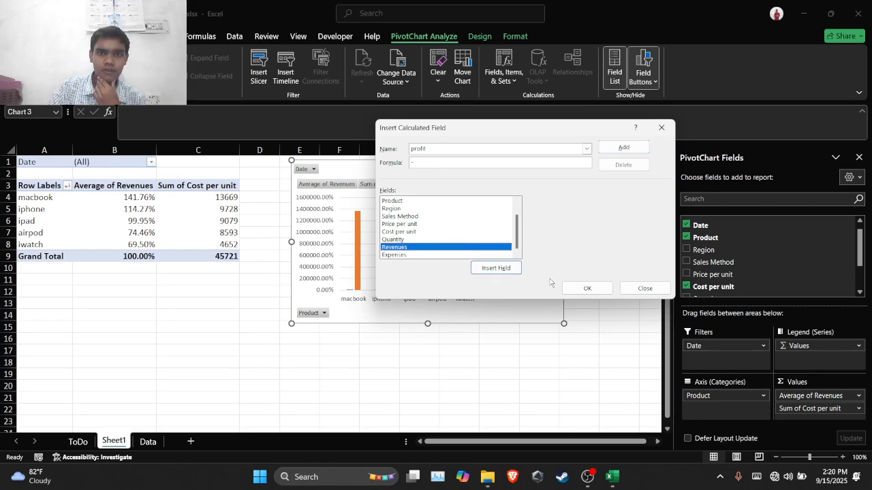
pyautogui.click(495, 268)
pyautogui.write('-')
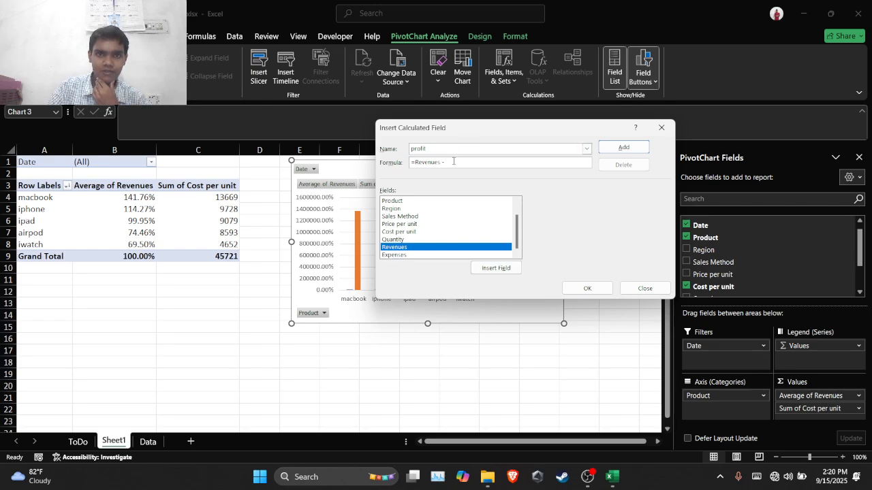
pyautogui.click(439, 248)
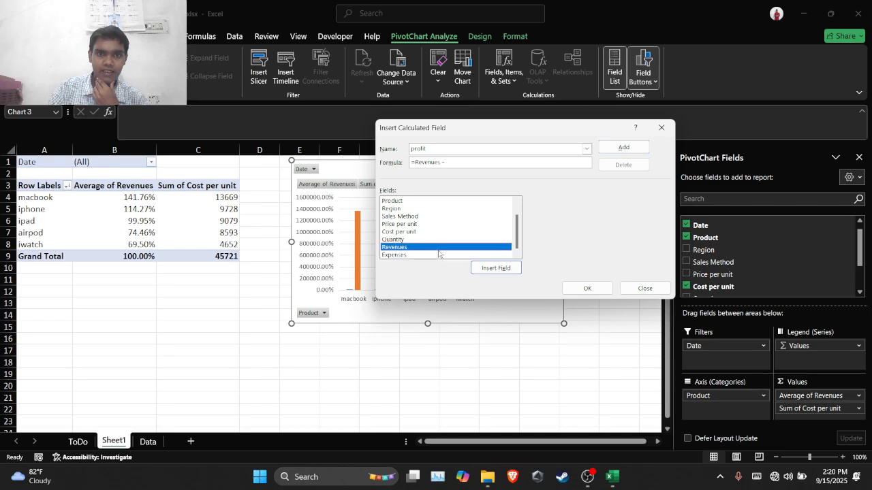
pyautogui.click(439, 255)
pyautogui.click(496, 268)
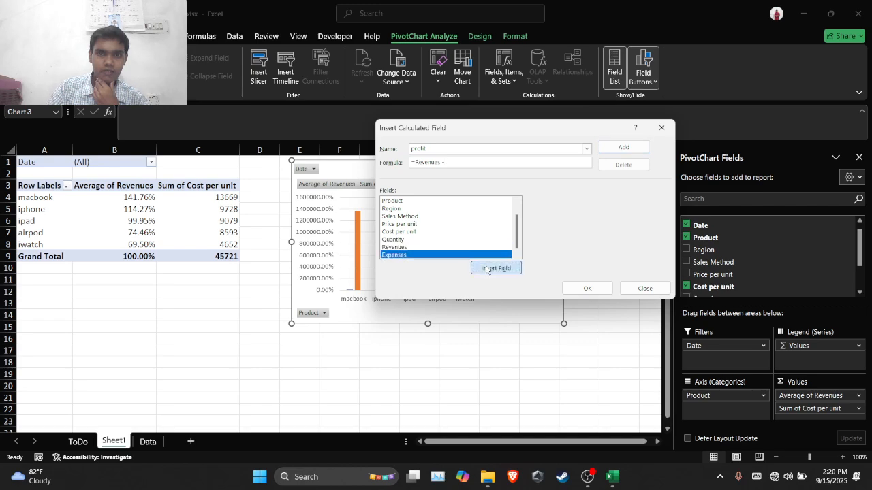
pyautogui.click(609, 289)
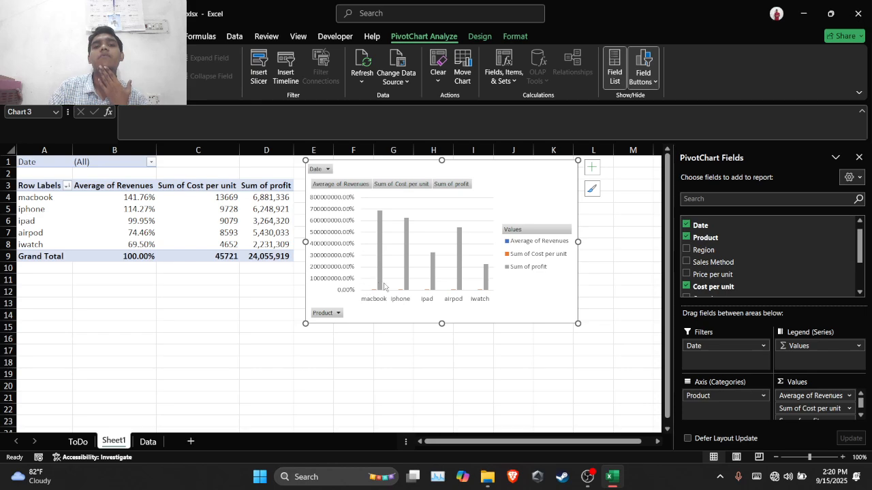
pyautogui.click(403, 364)
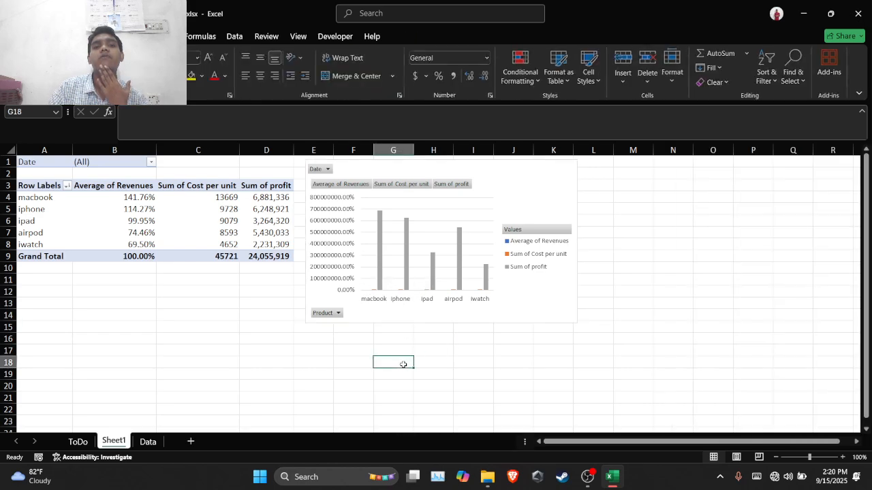
pyautogui.click(321, 350)
pyautogui.click(814, 353)
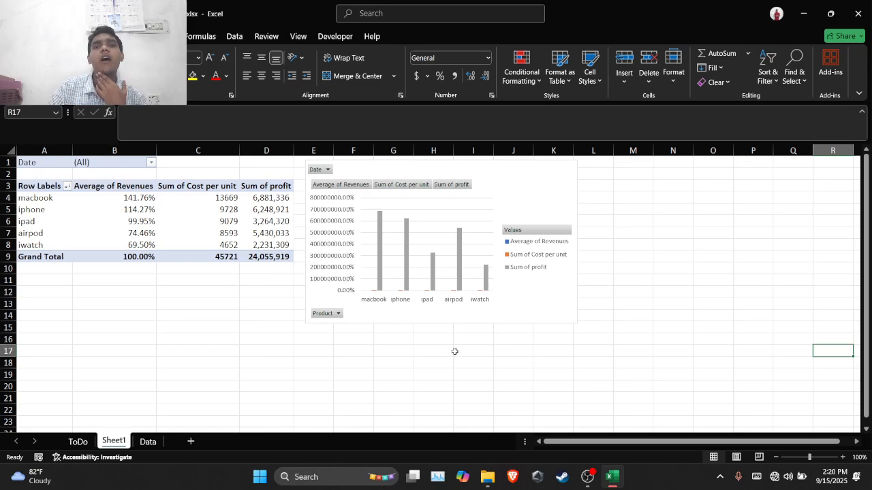
pyautogui.click(515, 199)
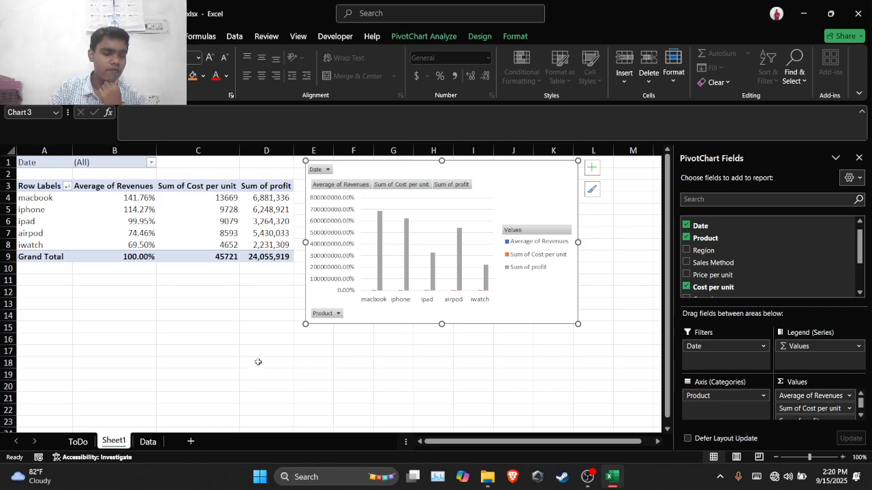
# Switch to the Data sheet and go to the last record of the sales table, in row 201
pyautogui.click(148, 442)
pyautogui.scroll(-20, 210, 330)
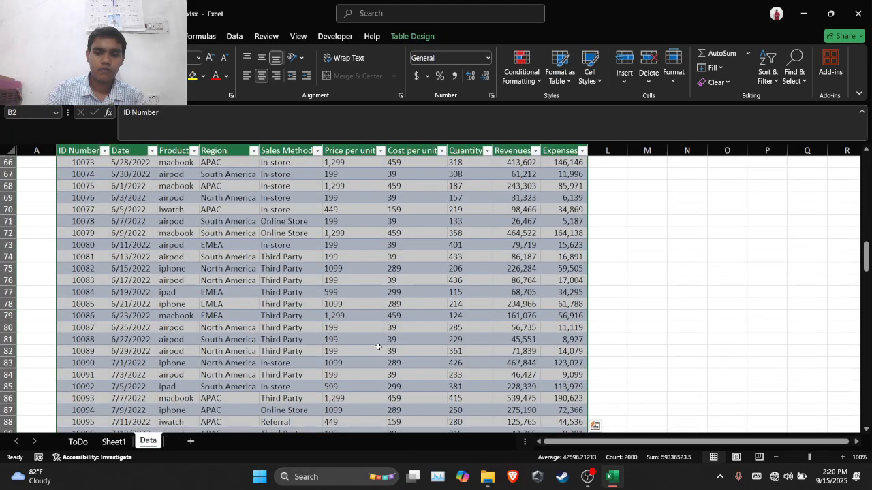
pyautogui.hotkey('ctrl', 'Down')
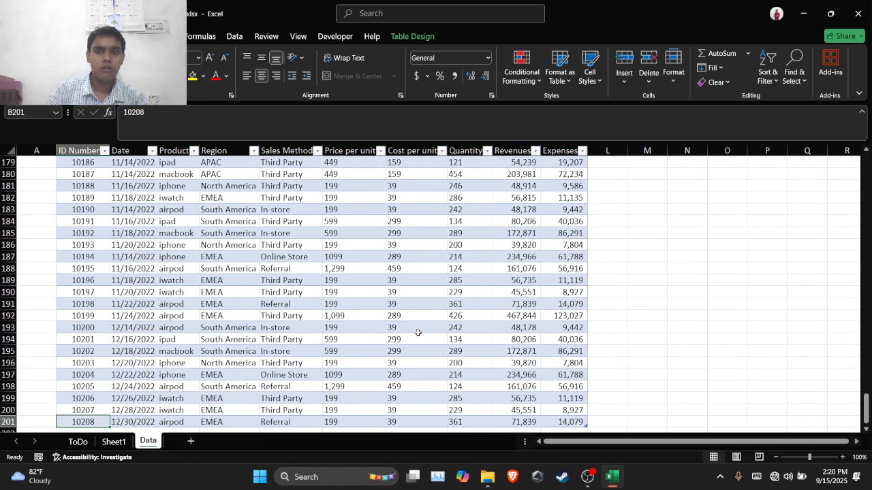
pyautogui.scroll(-2, 378, 348)
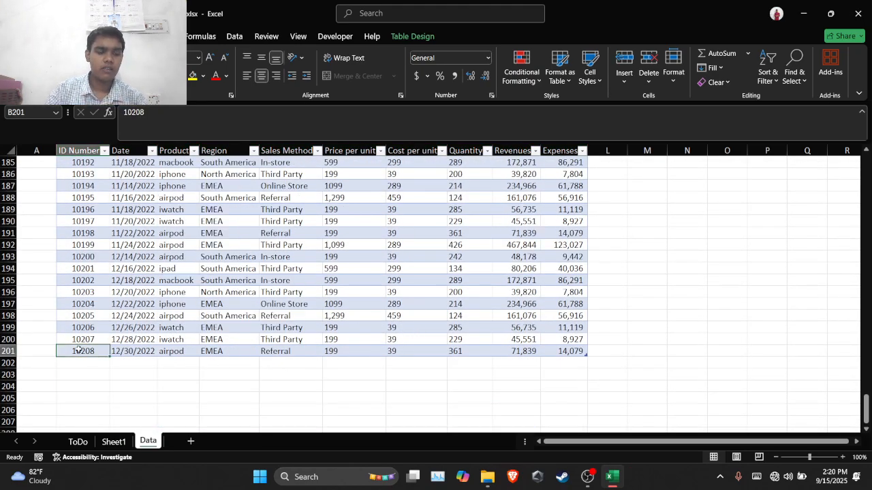
pyautogui.hotkey('ctrl', 'Right')
pyautogui.hotkey('ctrl', 'Left')
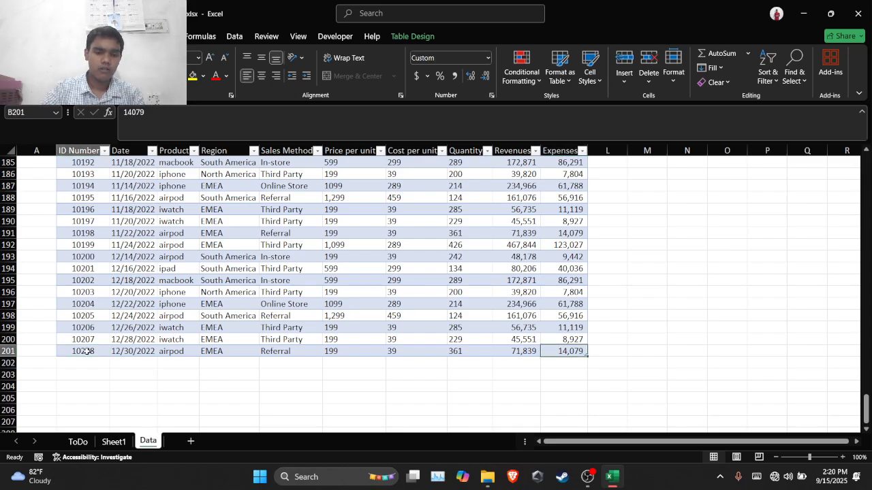
# Select the last record across all table columns, and move to the first empty cell below it, B202
pyautogui.hotkey('shift', 'Right')
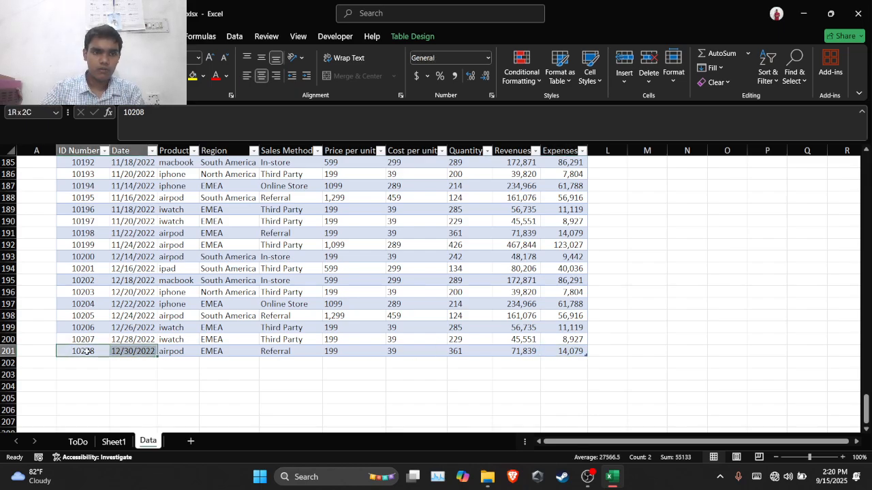
pyautogui.hotkey('shift', 'Right')
pyautogui.hotkey('shift', 'Right')
pyautogui.hotkey('shift', 'Right')
pyautogui.hotkey('ctrl', 'shift', 'Right')
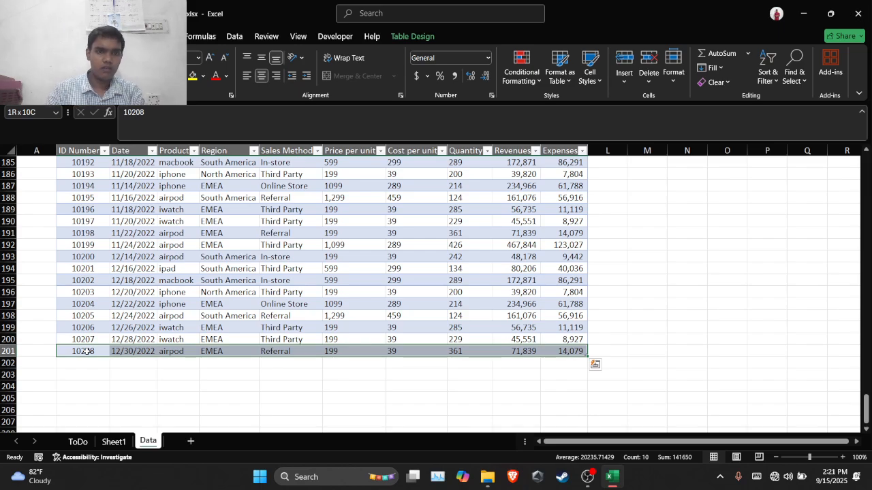
pyautogui.click(79, 365)
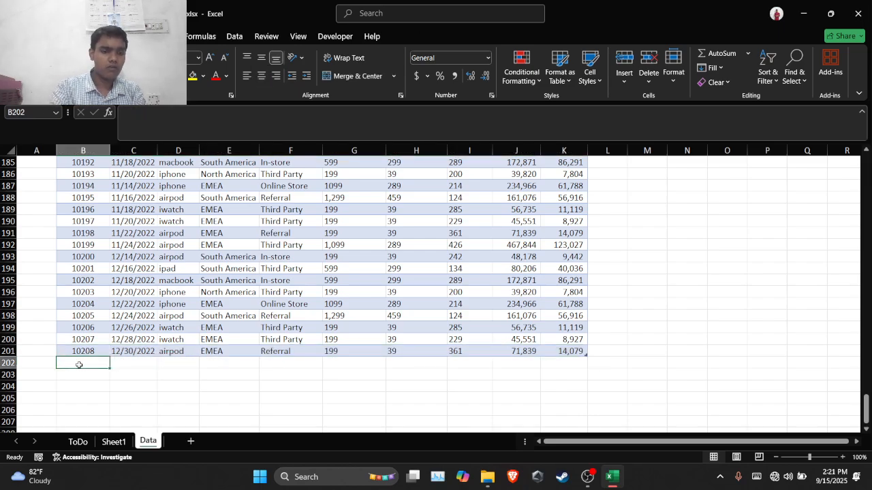
# Start a new sales record below the table by entering its ID number in cell B202
pyautogui.hotkey('ctrl', 'd')
pyautogui.press('BackSpace')
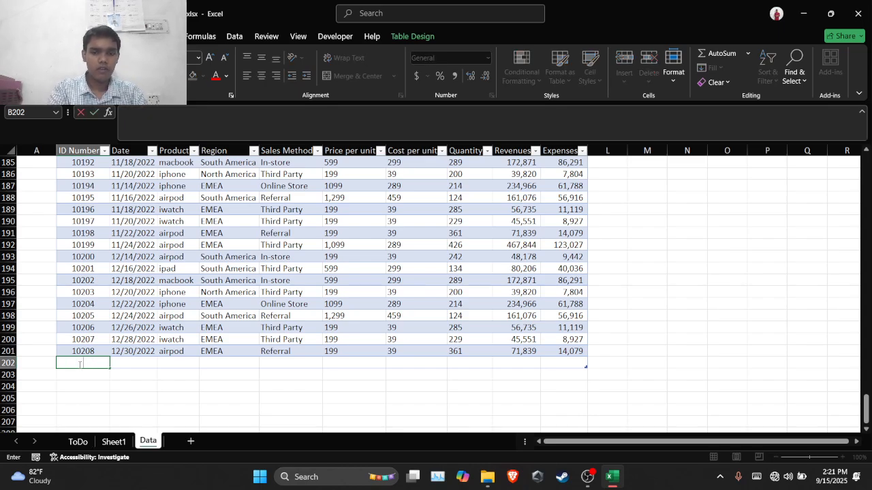
pyautogui.write('1029')
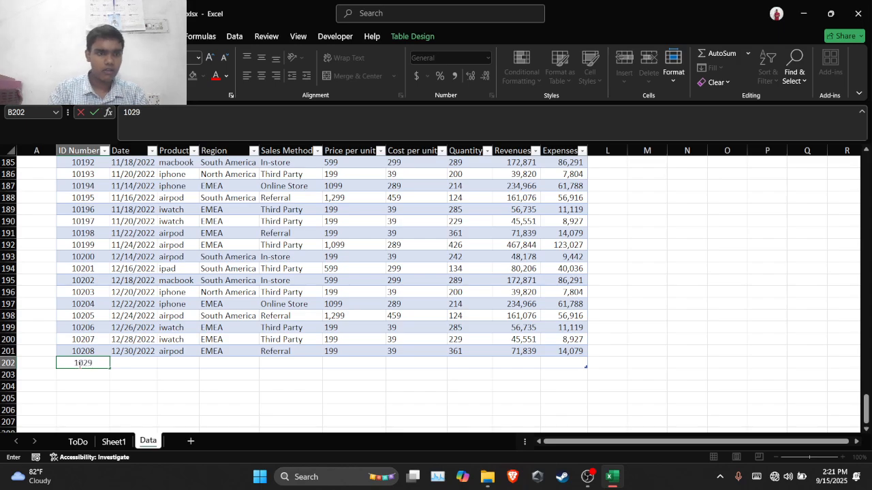
# Fill the new record's Date in C202 with 12/30/2022 from the row above
pyautogui.click(124, 354)
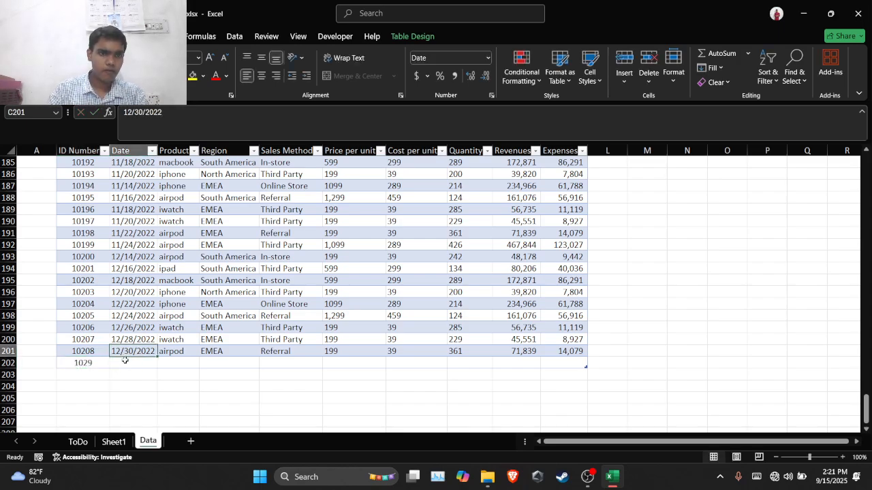
pyautogui.click(124, 360)
pyautogui.click(126, 350)
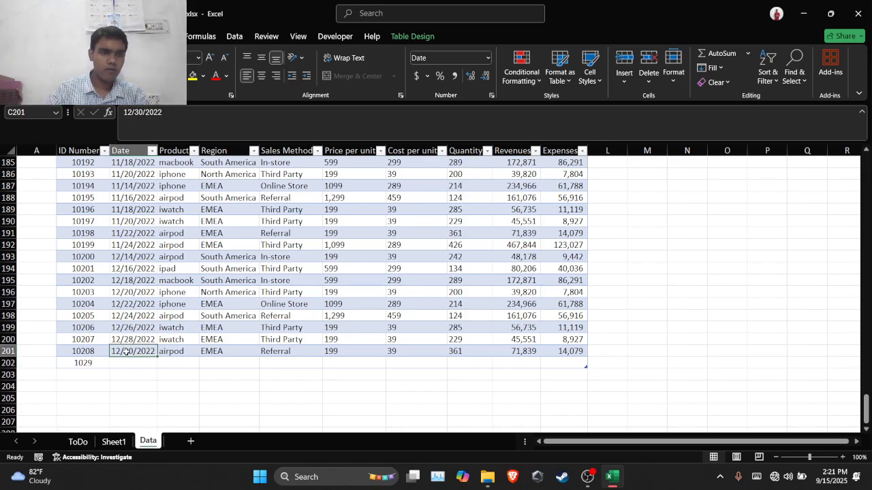
pyautogui.click(129, 362)
pyautogui.hotkey('ctrl', 'd')
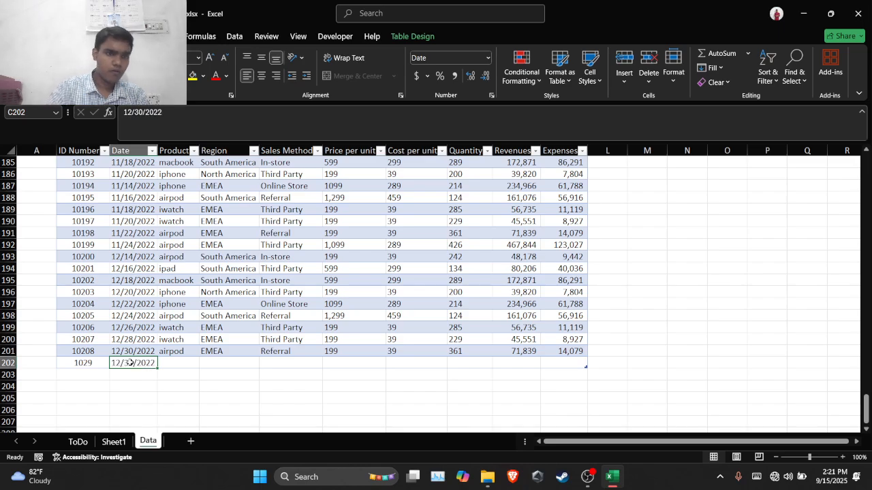
# Enter bin as the Product in D202 and fill the Region in E202 with EMEA from the row above
pyautogui.click(175, 363)
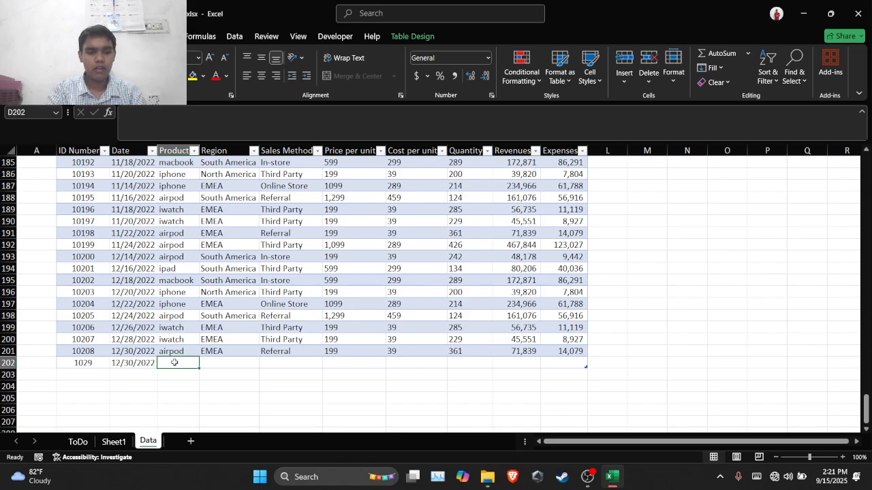
pyautogui.write('bi')
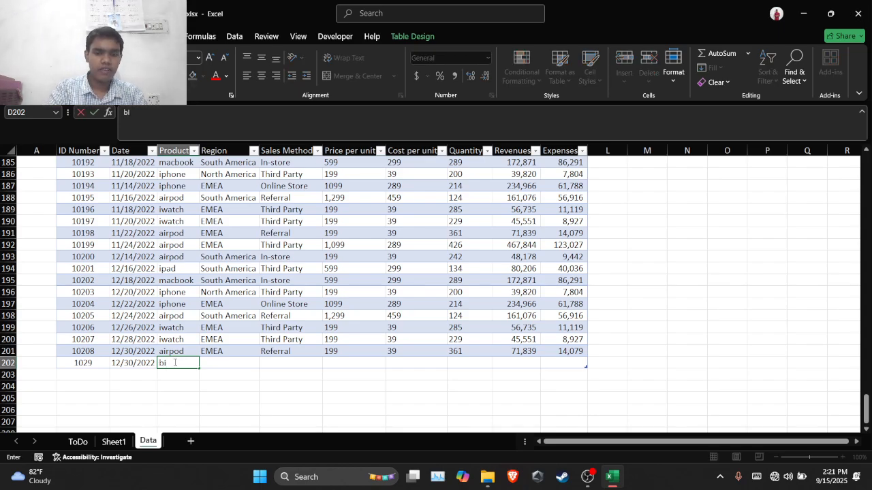
pyautogui.write('n')
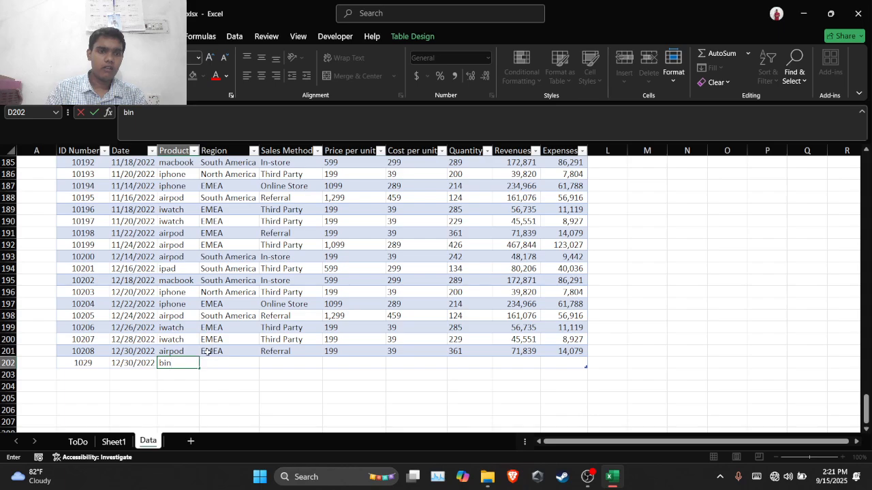
pyautogui.click(207, 351)
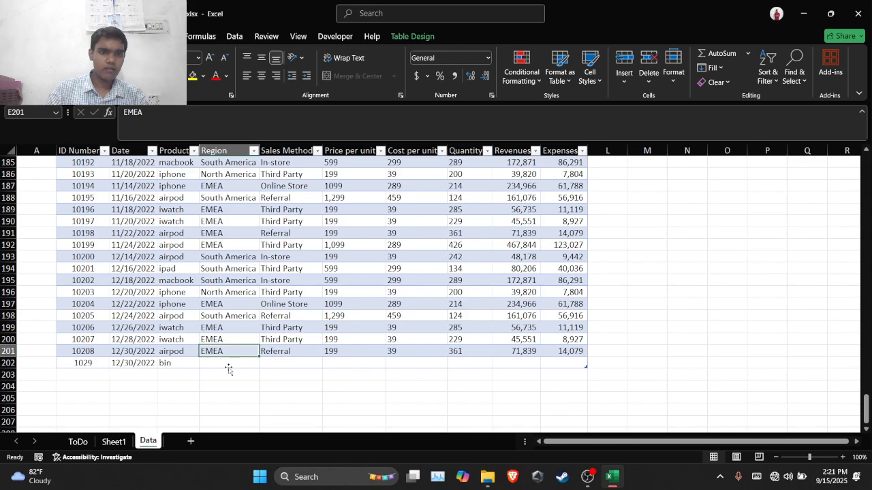
pyautogui.click(229, 365)
pyautogui.hotkey('ctrl', 'd')
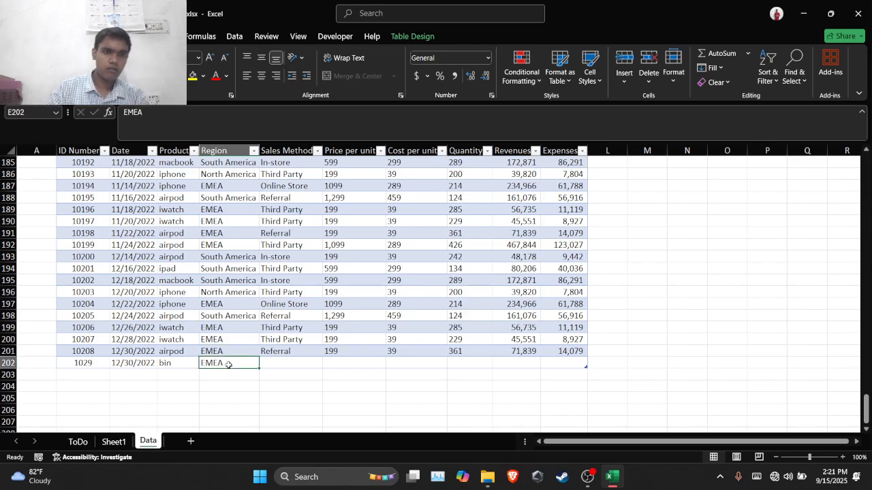
# Fill F202 and G202 from the row above, giving Sales Method Referral and Price per unit 199
pyautogui.click(276, 351)
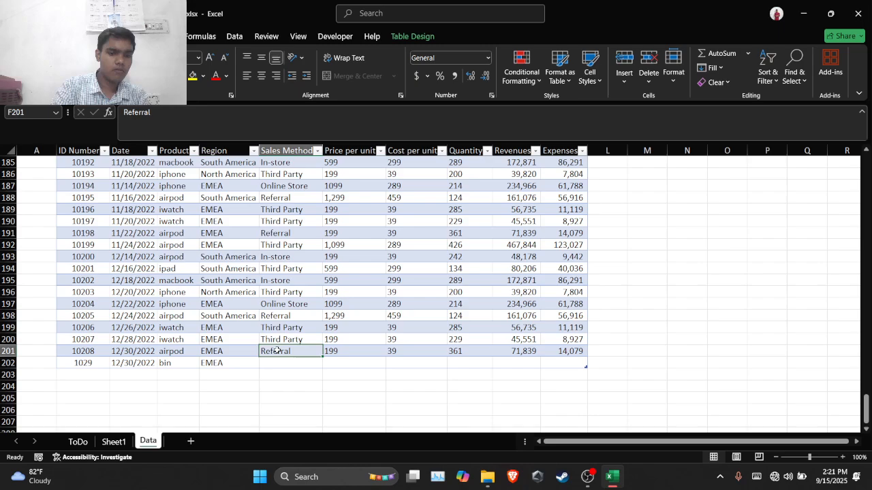
pyautogui.click(283, 366)
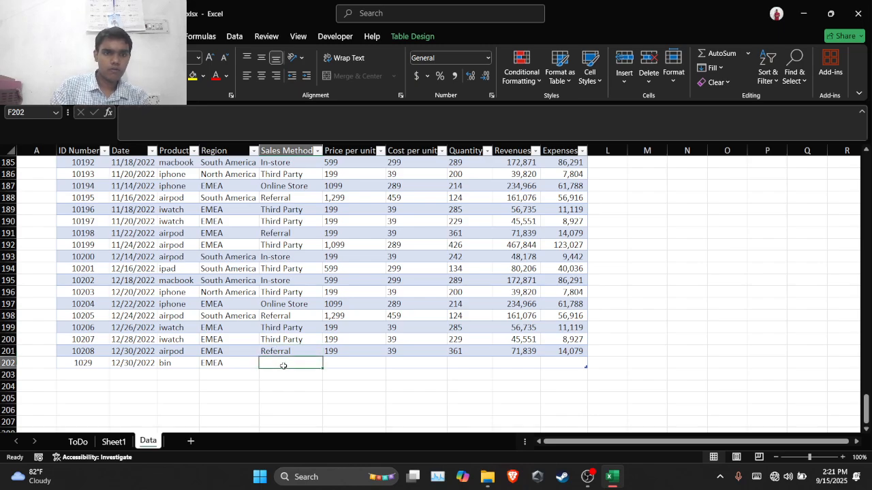
pyautogui.hotkey('ctrl', 'd')
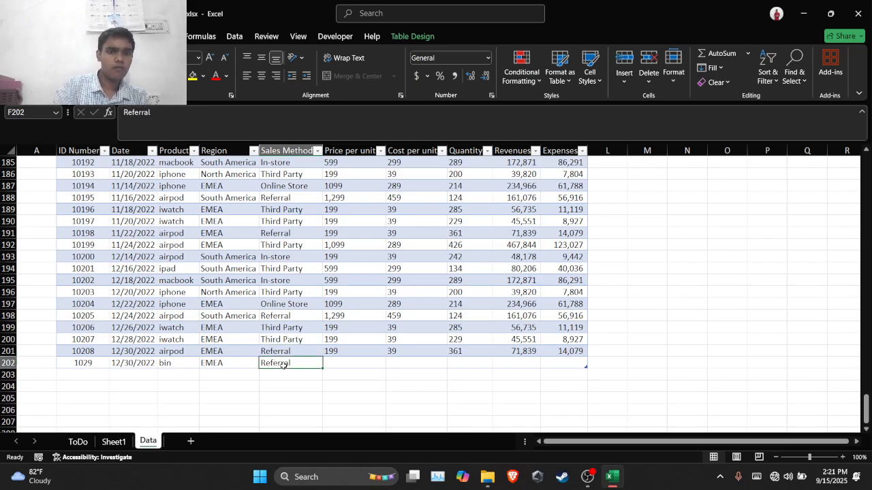
pyautogui.click(364, 353)
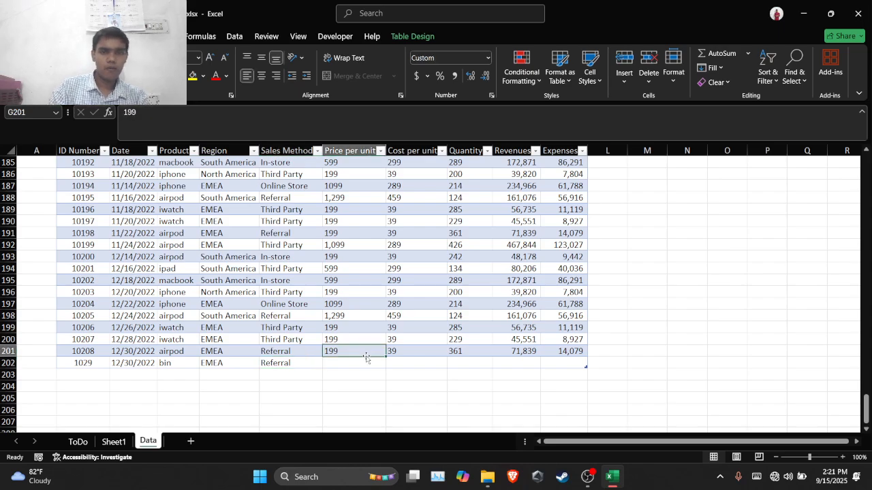
pyautogui.click(373, 362)
pyautogui.hotkey('ctrl', 'd')
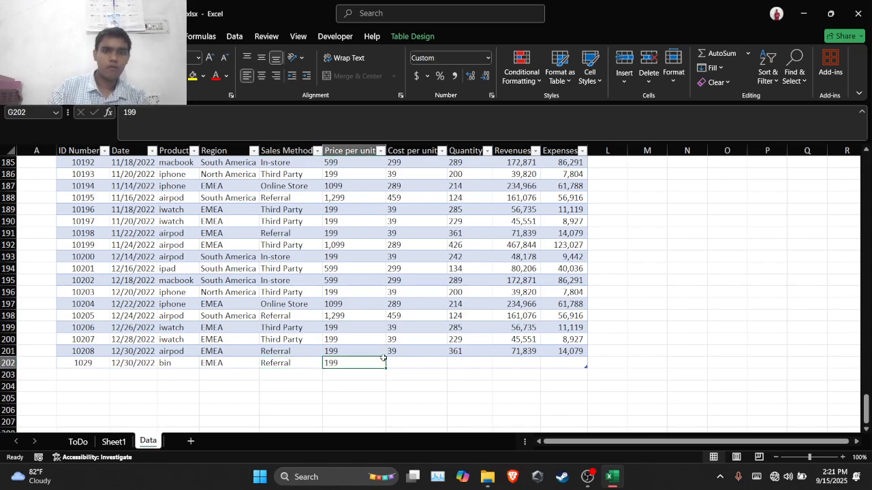
# Give the new record in row 202 a Cost per unit of 39 and a Quantity of 361, matching the row above
pyautogui.click(396, 366)
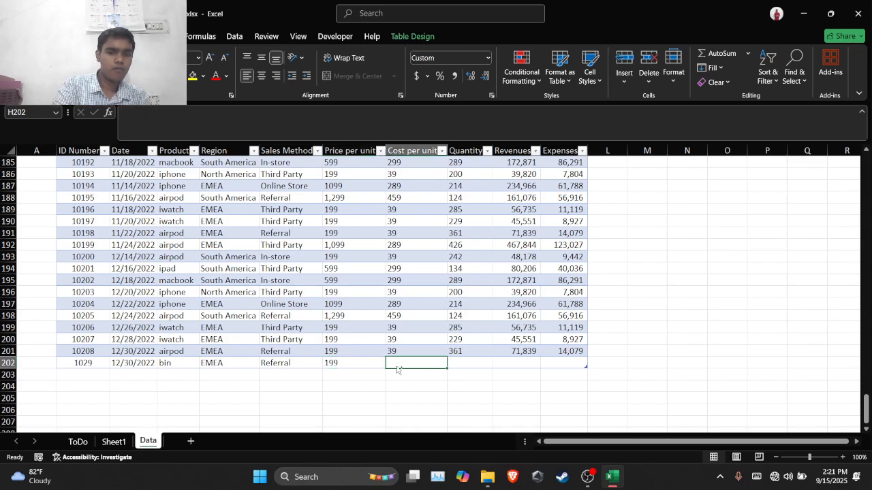
pyautogui.click(399, 352)
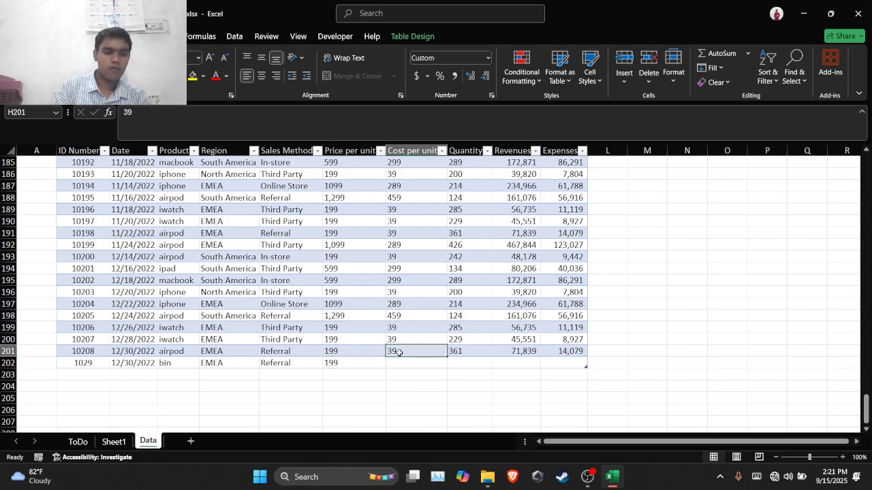
pyautogui.click(405, 361)
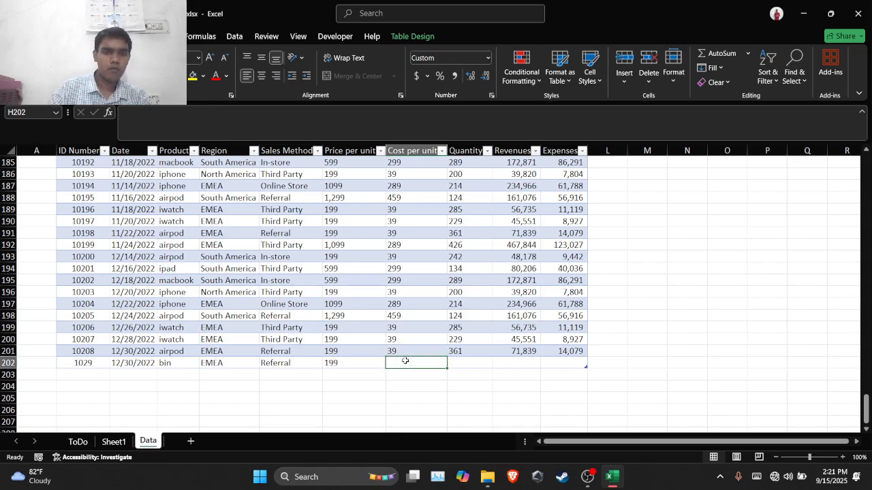
pyautogui.click(408, 353)
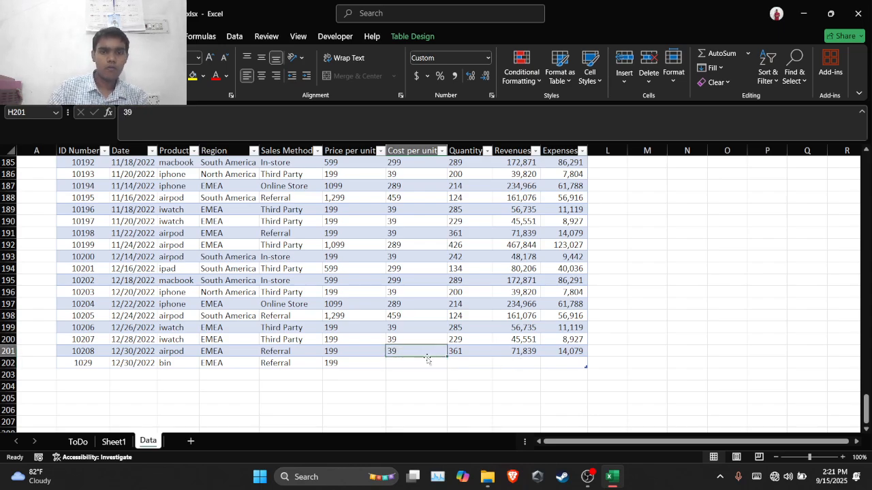
pyautogui.click(425, 361)
pyautogui.hotkey('ctrl', 'd')
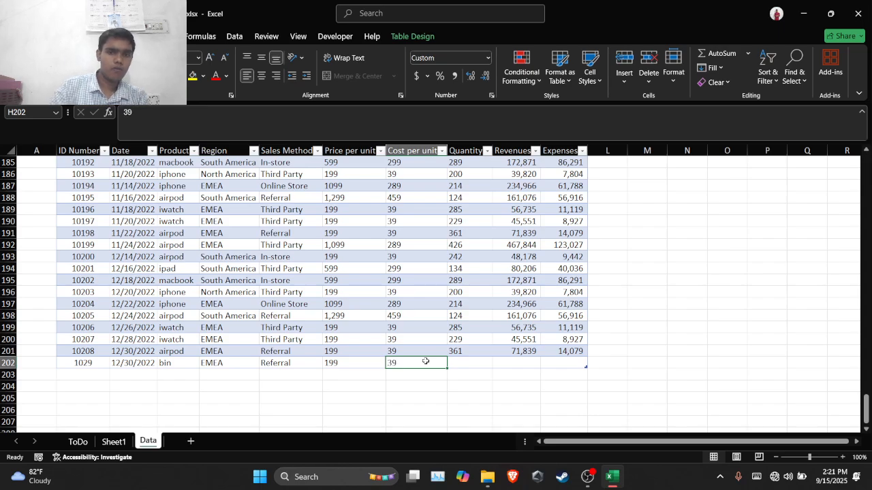
pyautogui.click(454, 352)
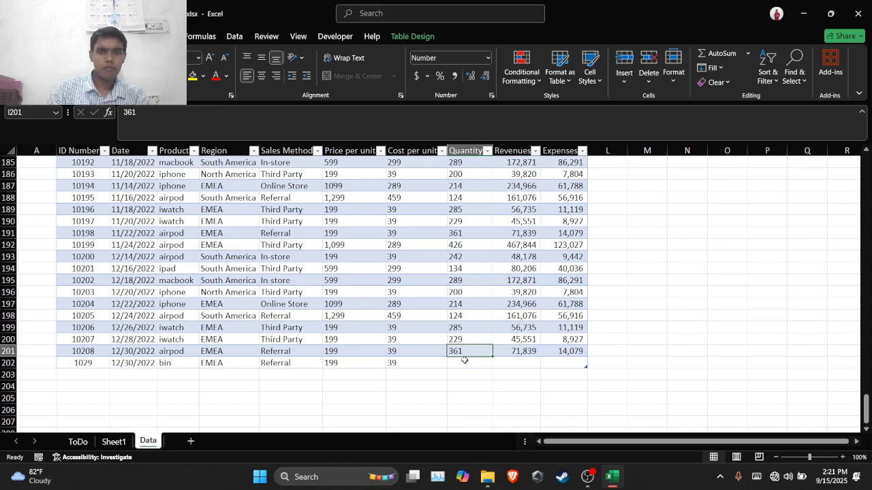
pyautogui.click(468, 362)
pyautogui.write('361')
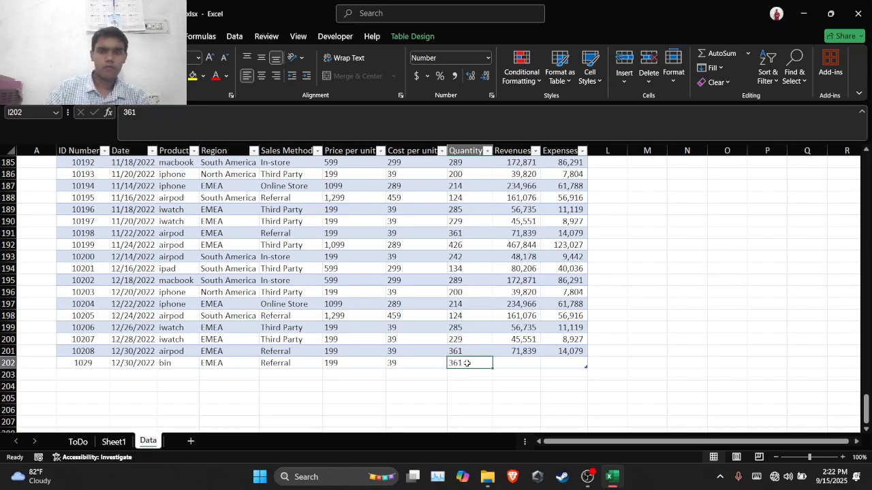
# Complete row 202 by filling Revenues with 71,839 and Expenses with 14,079 from the row above
pyautogui.click(519, 351)
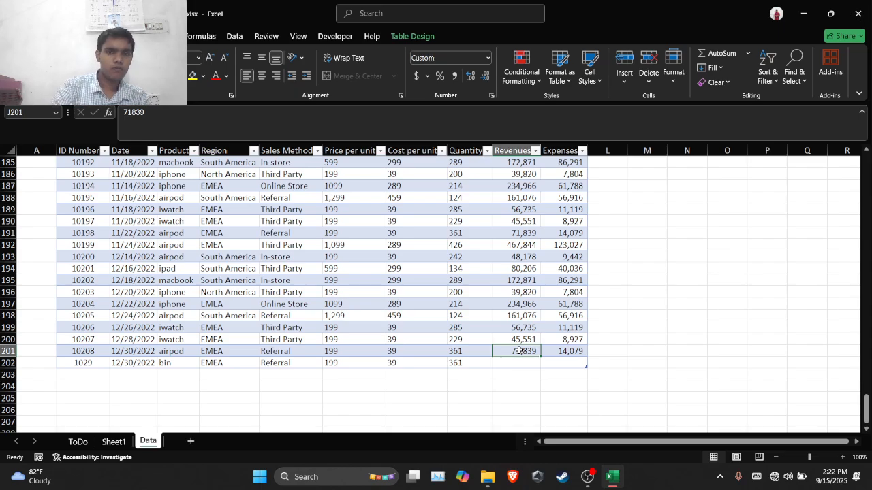
pyautogui.click(519, 364)
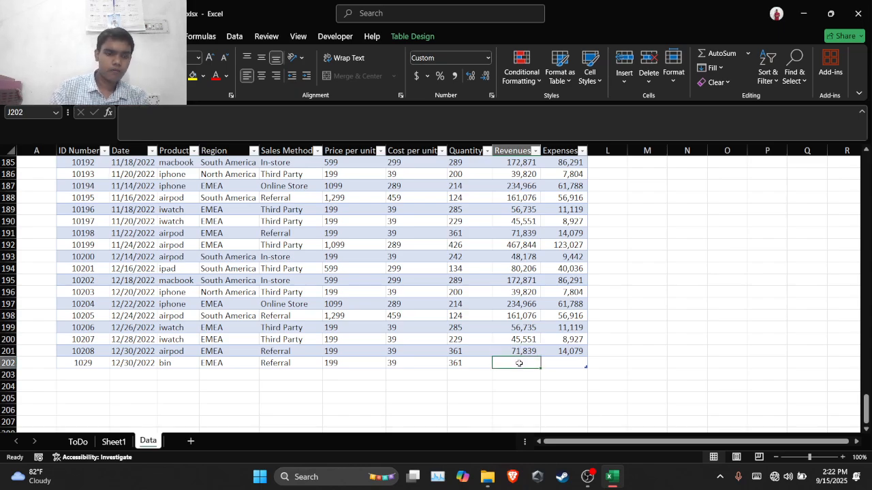
pyautogui.hotkey('ctrl', 'd')
pyautogui.click(578, 352)
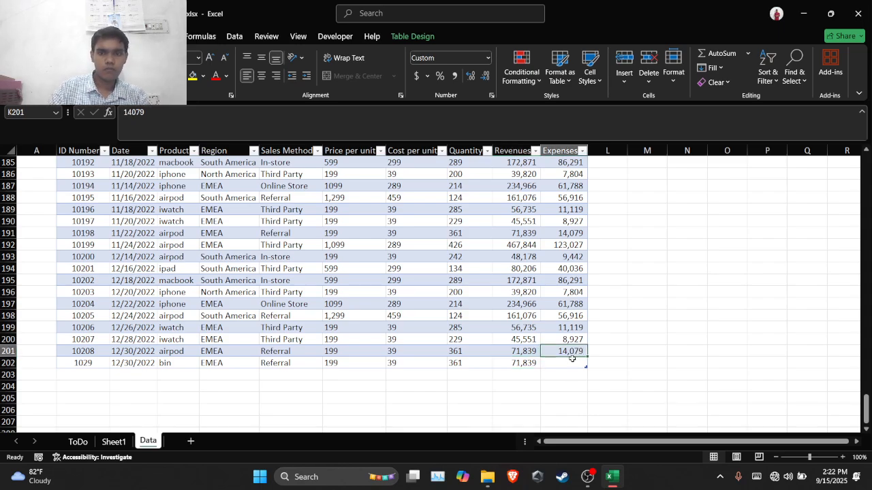
pyautogui.click(572, 361)
pyautogui.hotkey('ctrl', 'd')
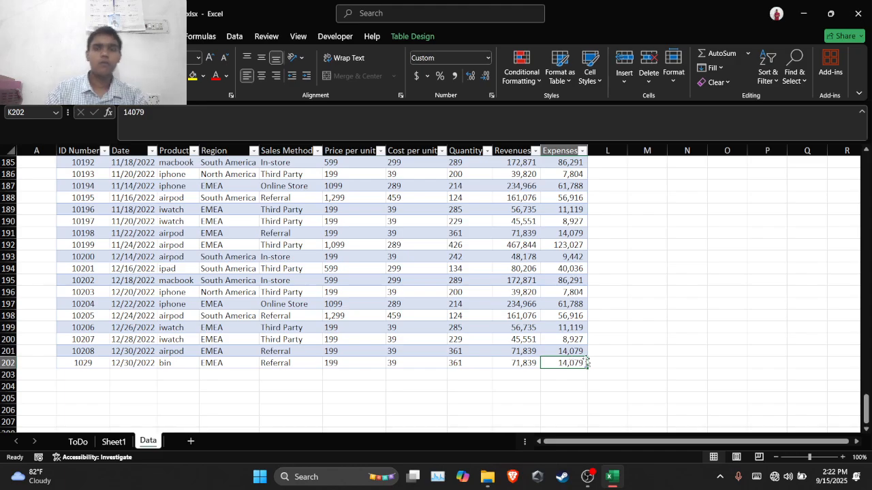
pyautogui.scroll(20, 460, 343)
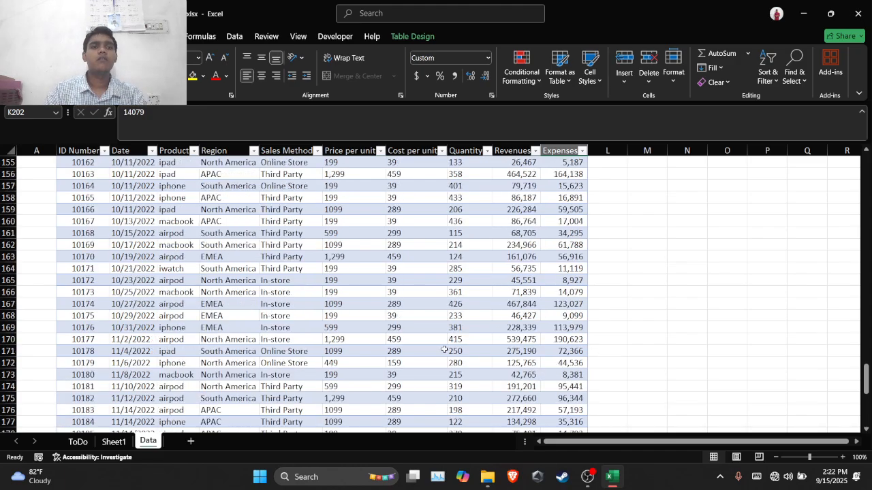
pyautogui.scroll(4, 444, 350)
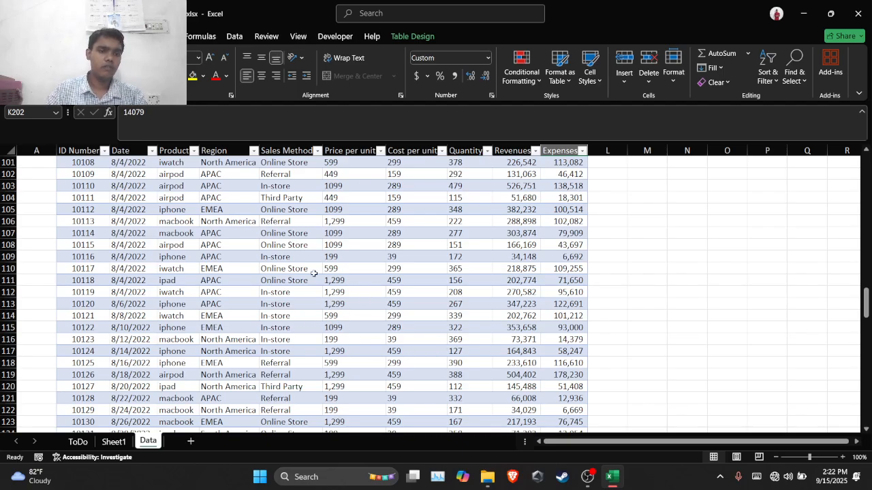
pyautogui.scroll(-1, 324, 335)
pyautogui.scroll(-9, 293, 394)
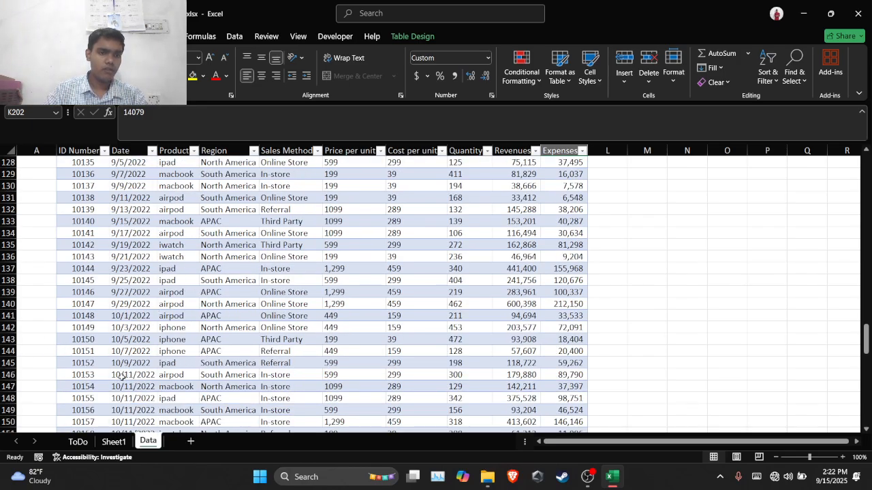
# Switch to Sheet1 and refresh the PivotChart's data, then refresh all data in the workbook to include the new record
pyautogui.click(113, 441)
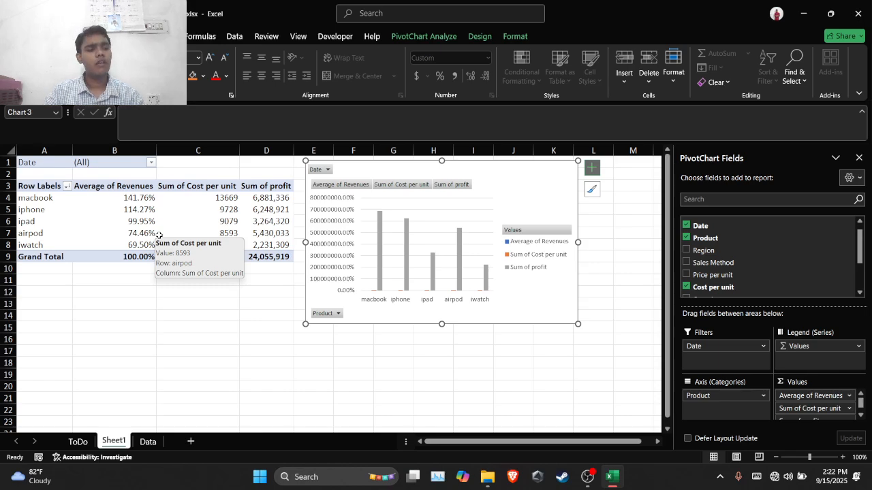
pyautogui.click(423, 36)
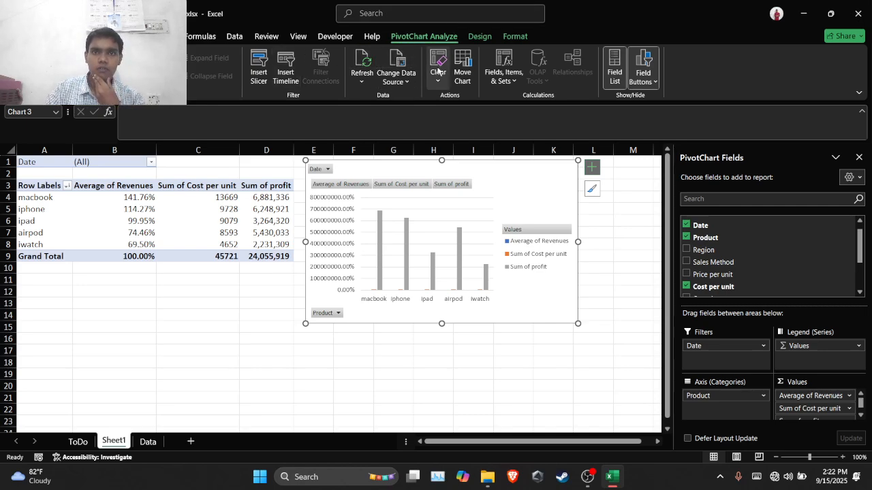
pyautogui.click(361, 68)
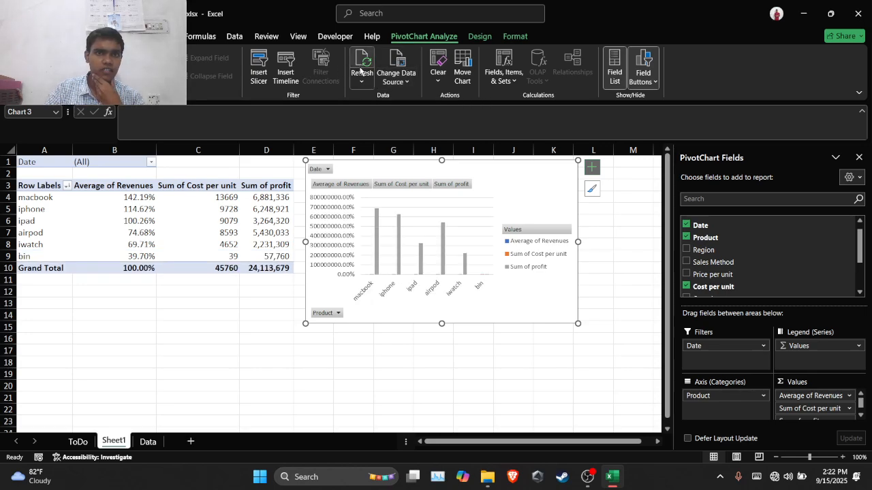
pyautogui.click(361, 82)
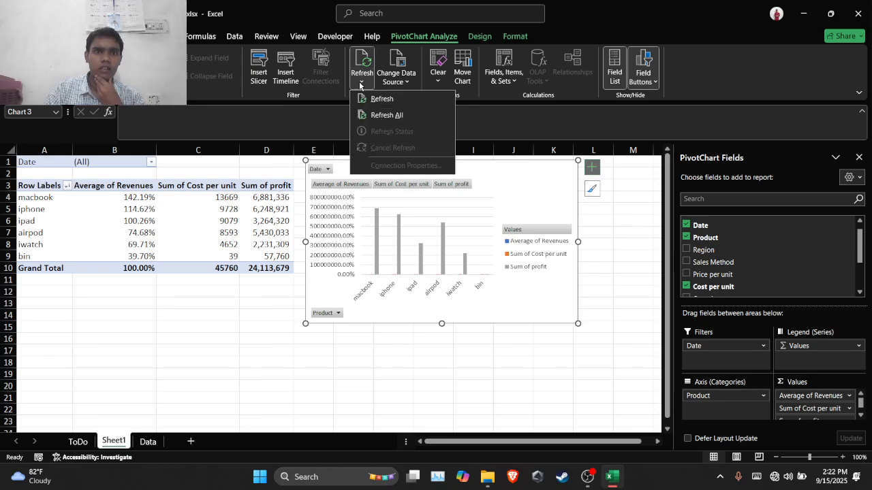
pyautogui.click(372, 115)
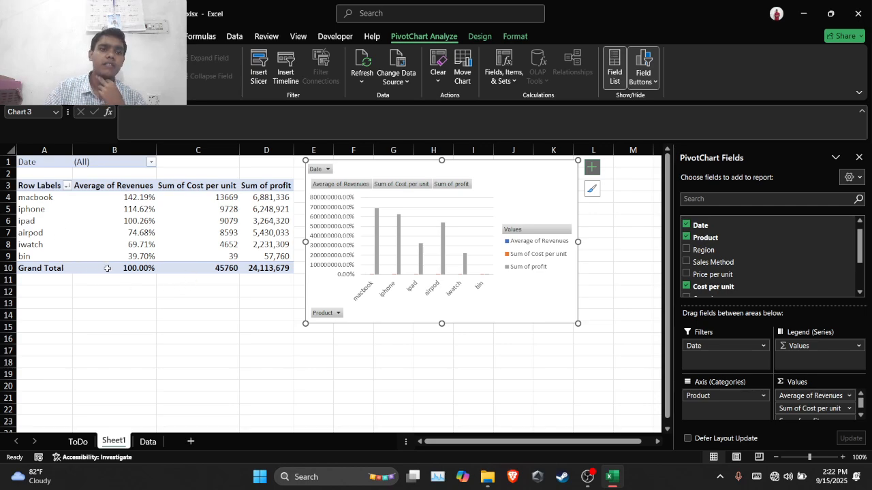
pyautogui.moveTo(107, 268)
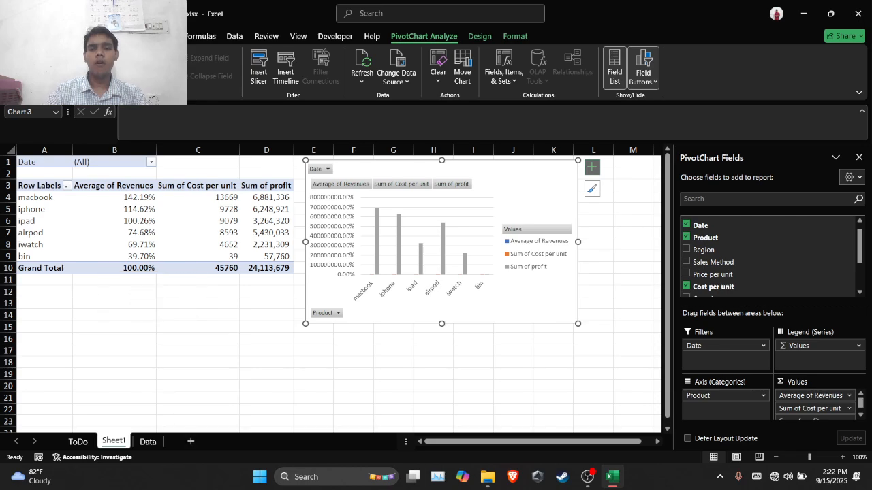
pyautogui.click(584, 480)
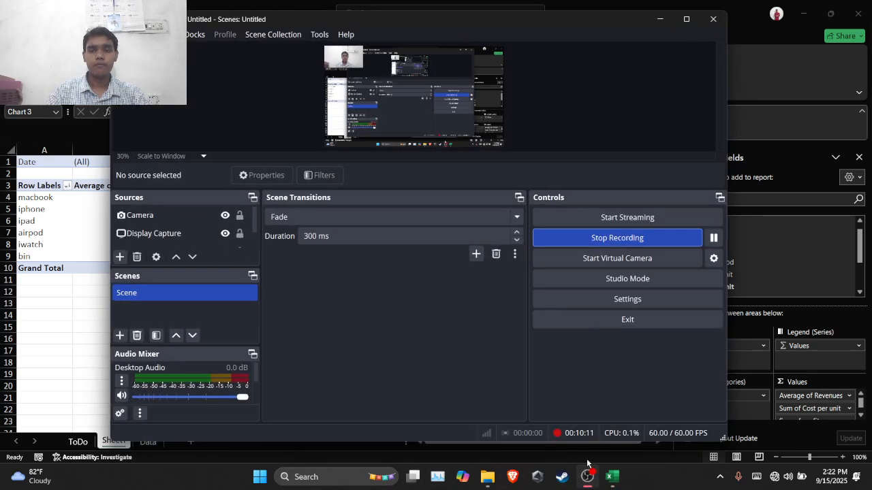